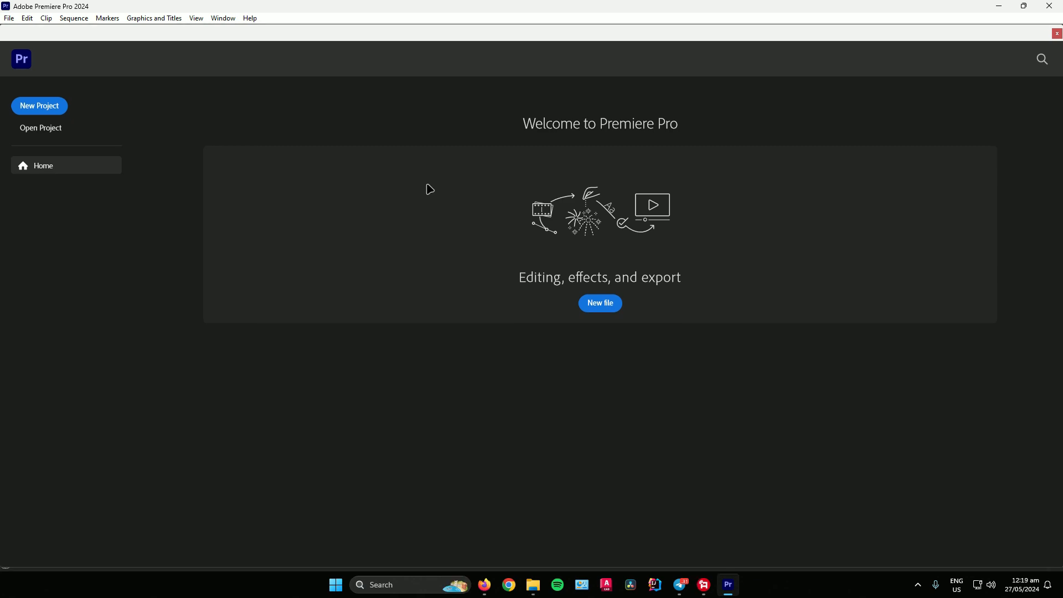
- Create a new project named Sample Video, keeping the default project location and no template
left_click(45, 108)
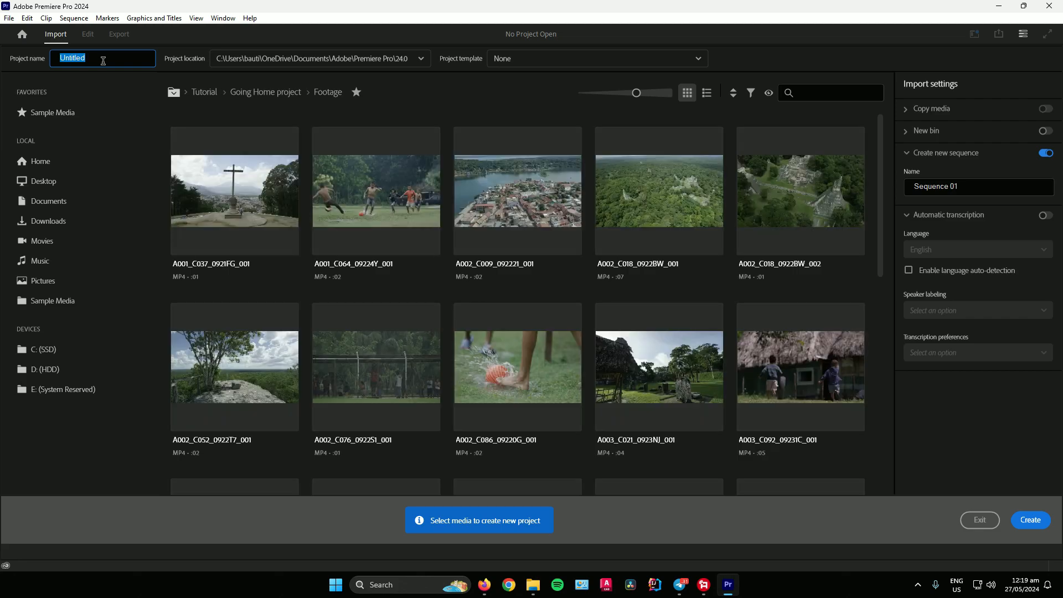
key("BackSpace")
type("Sample Video")
left_click(420, 59)
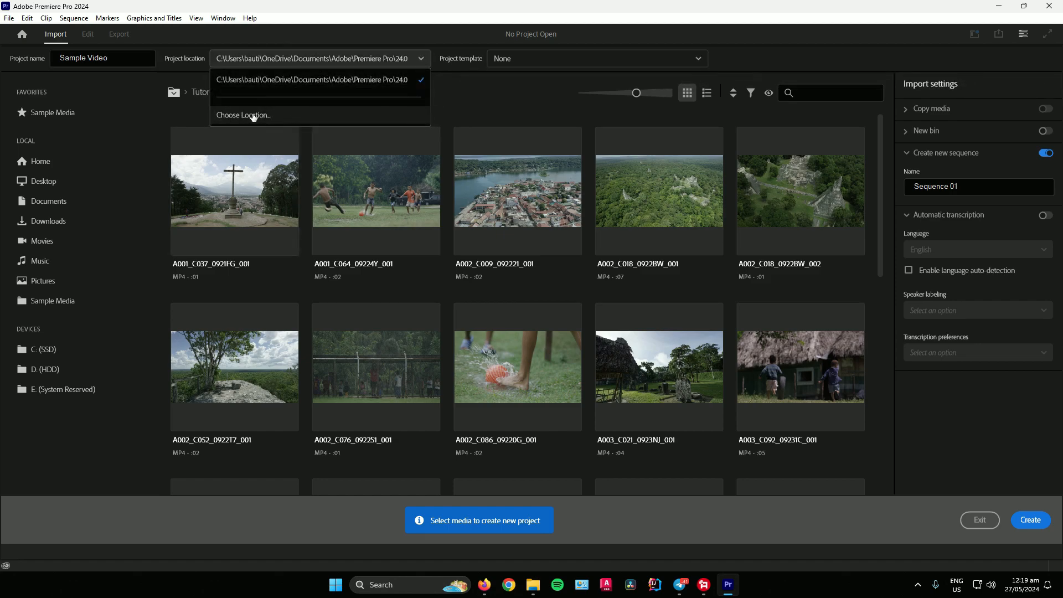
left_click(421, 58)
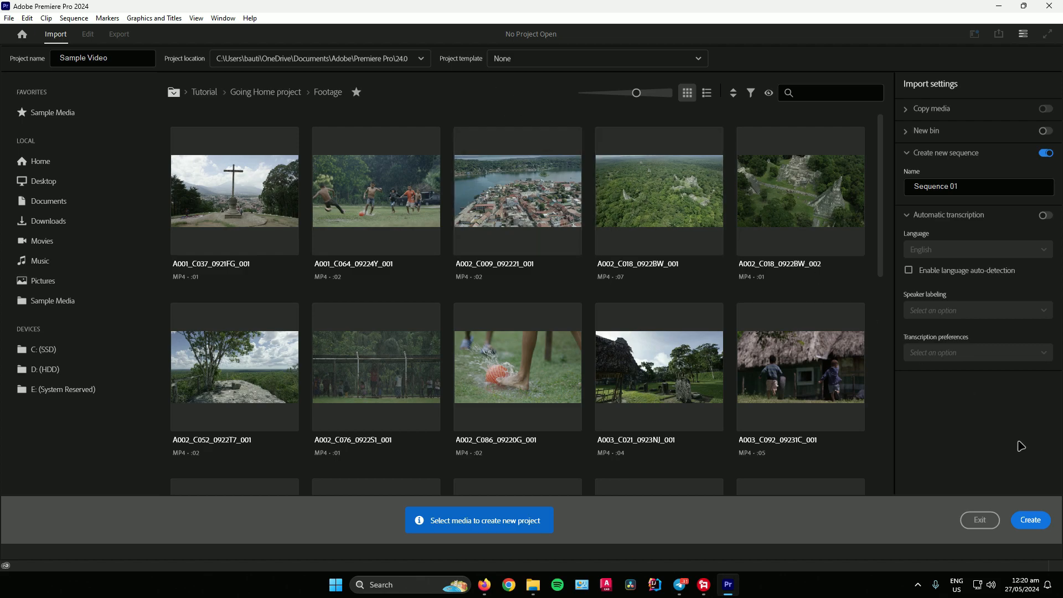
left_click(1039, 524)
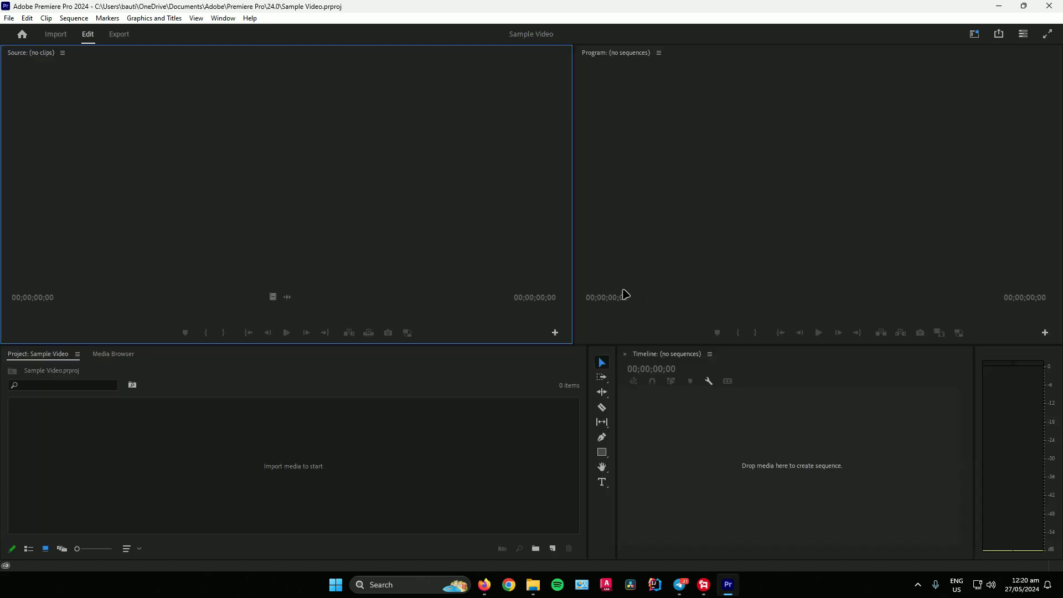
- Create a new bin in the project and name it Stock Footage
left_click(379, 434)
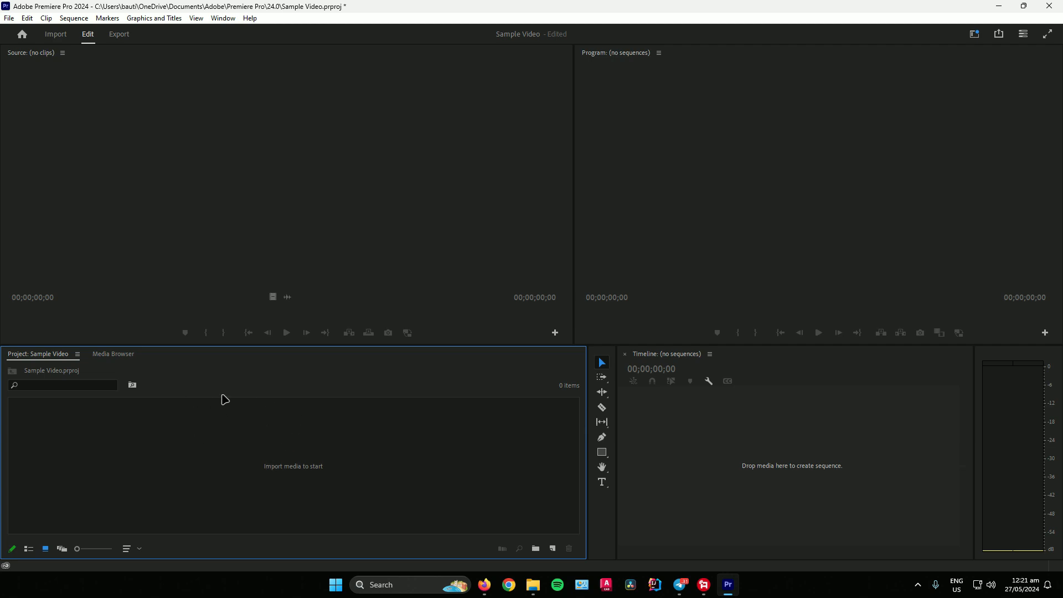
left_click(536, 549)
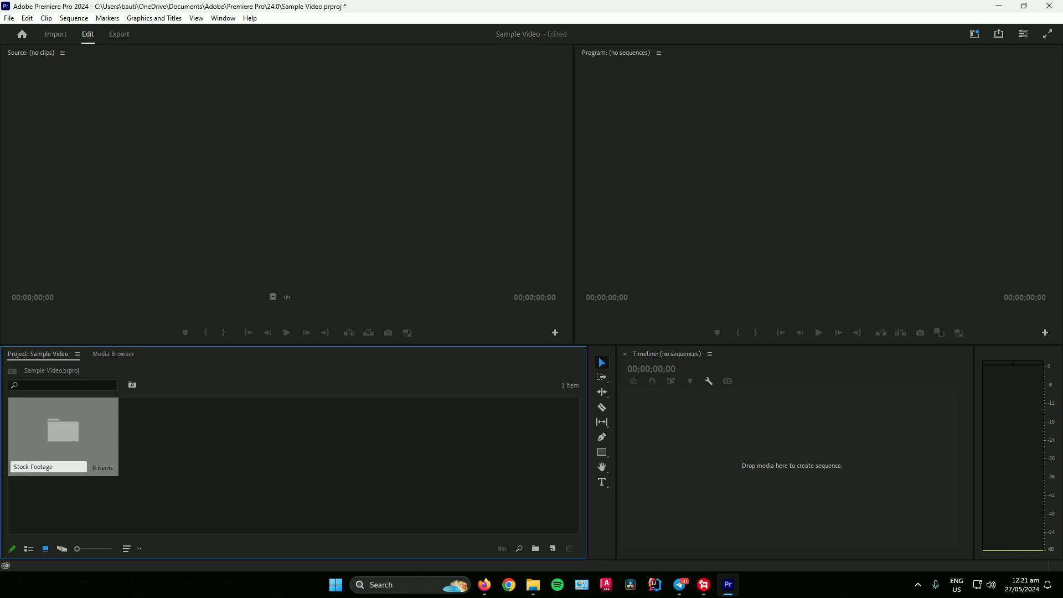
key("Return")
left_click(179, 427)
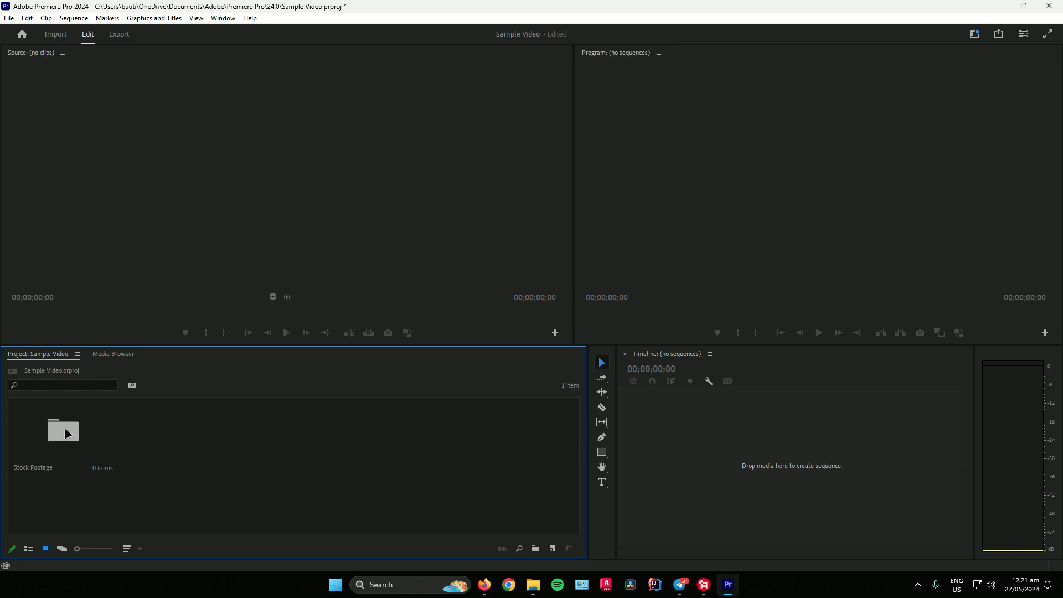
- Import BRoll Footage.mp4 and BRoll Footage 2.mp4 from the Desktop's Video folder into the Stock Footage bin
double_click(65, 432)
right_click(105, 433)
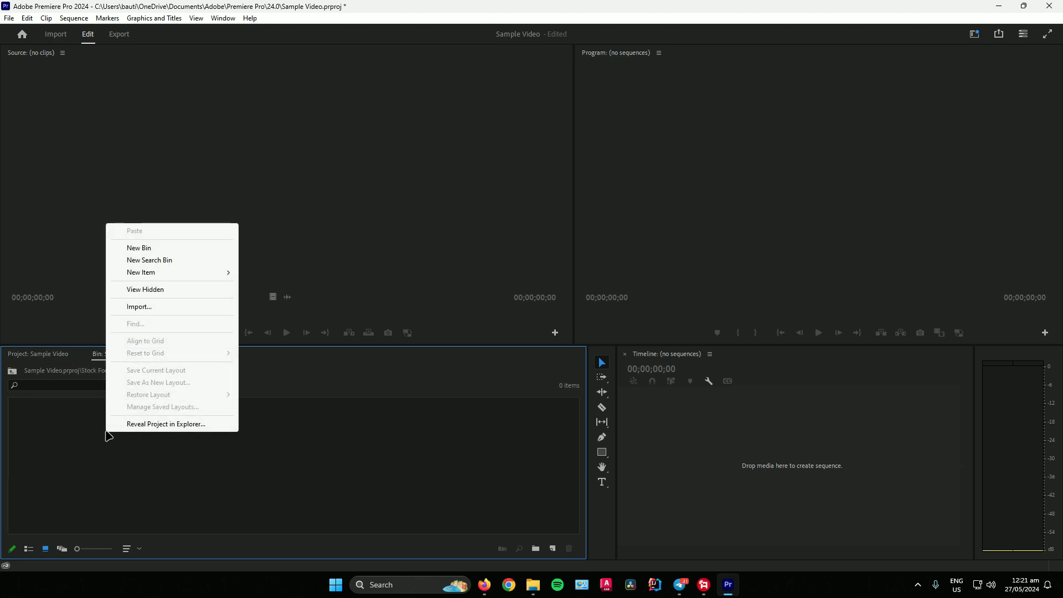
left_click(148, 306)
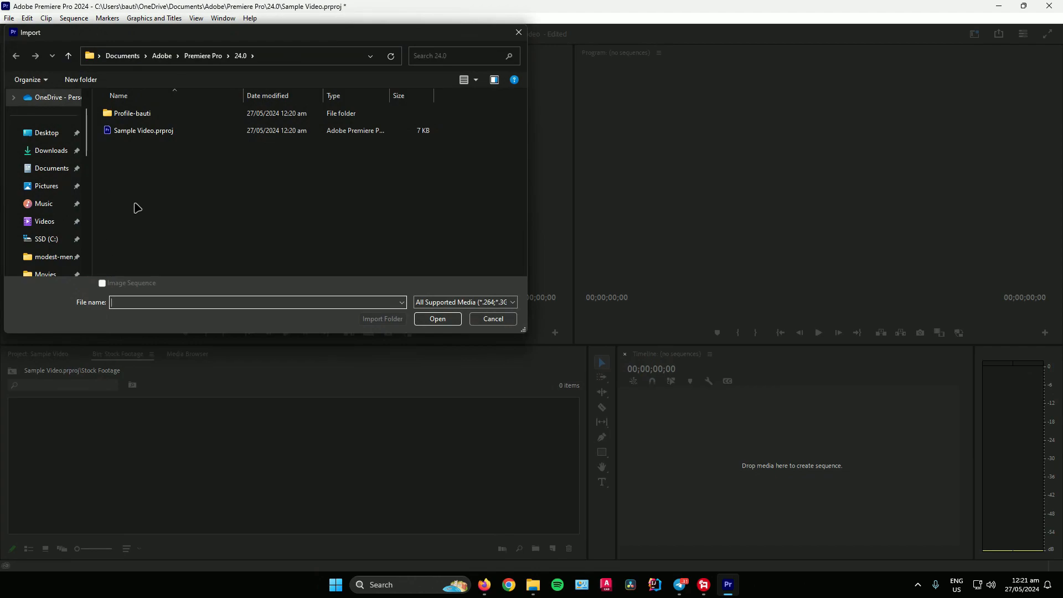
left_click(43, 133)
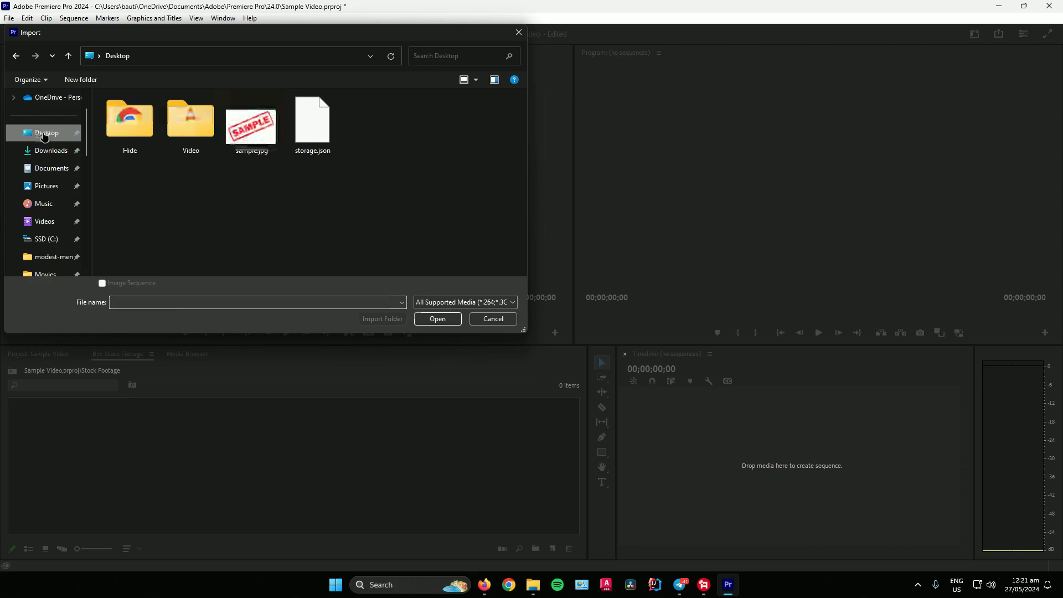
double_click(192, 131)
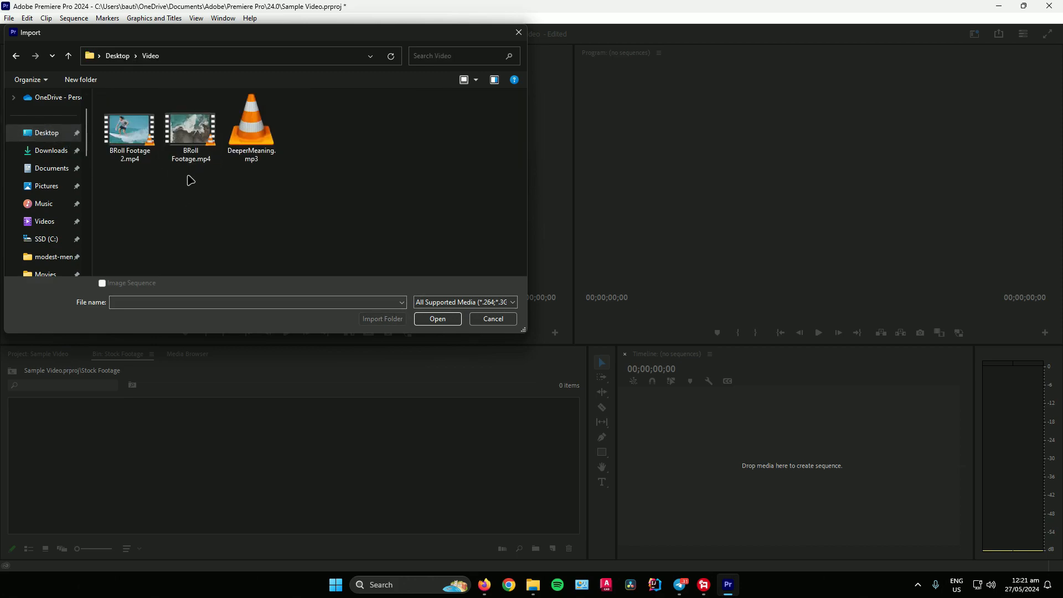
left_click(190, 130)
left_click(129, 130, "ctrl")
left_click(437, 318)
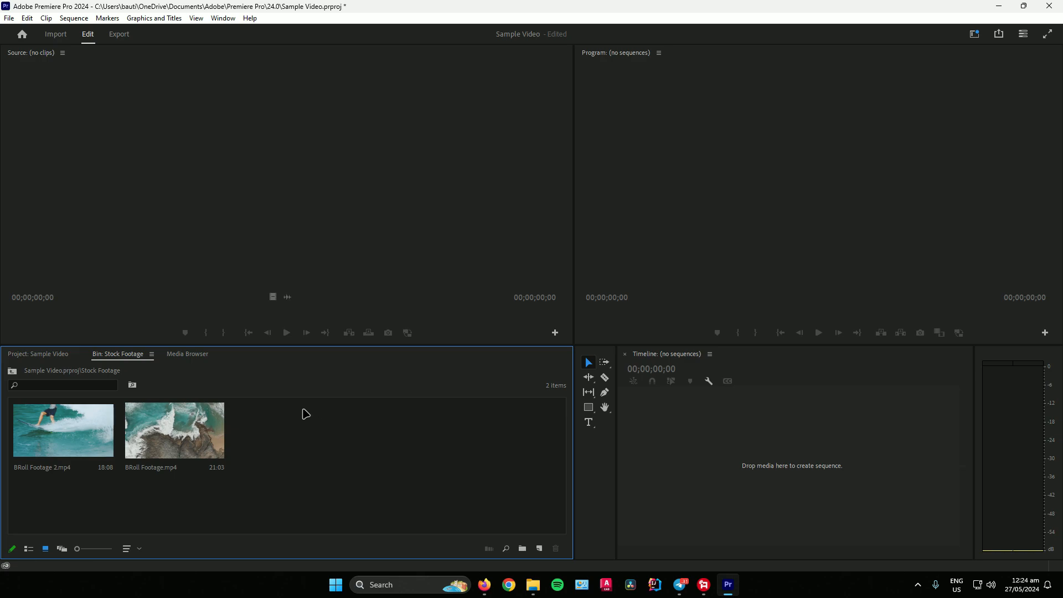
- Create a sequence by placing BRoll Footage.mp4 in the empty timeline and scrub the playhead to 00:00:07:08
left_click_drag(205, 424, 258, 422)
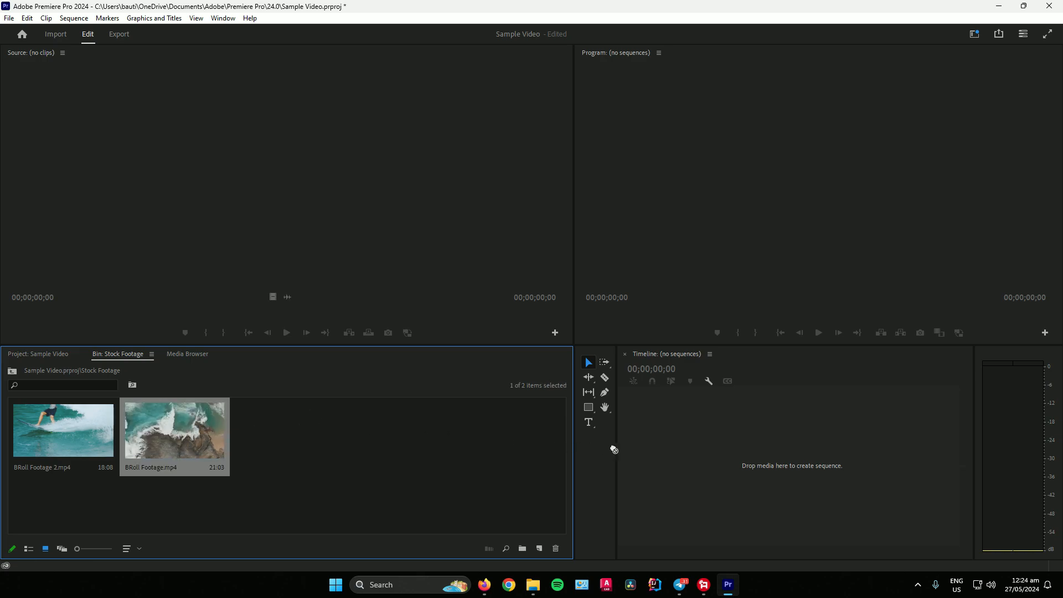
left_click_drag(650, 438, 653, 440)
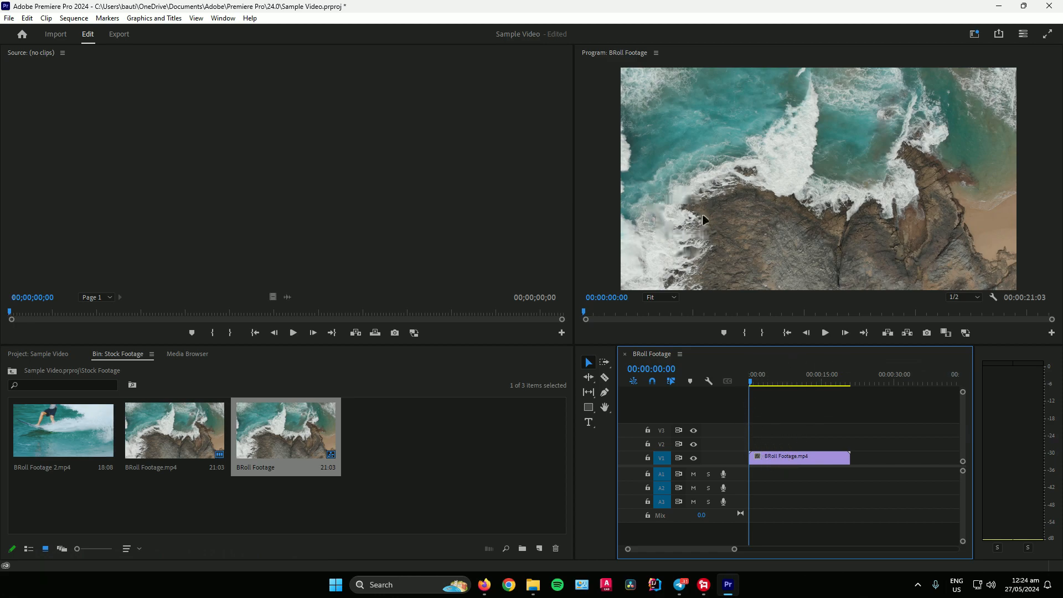
left_click(763, 385)
mouse_move(764, 386)
left_mouse_down()
mouse_move(842, 386)
mouse_move(762, 386)
mouse_move(828, 386)
mouse_move(785, 386)
left_mouse_up()
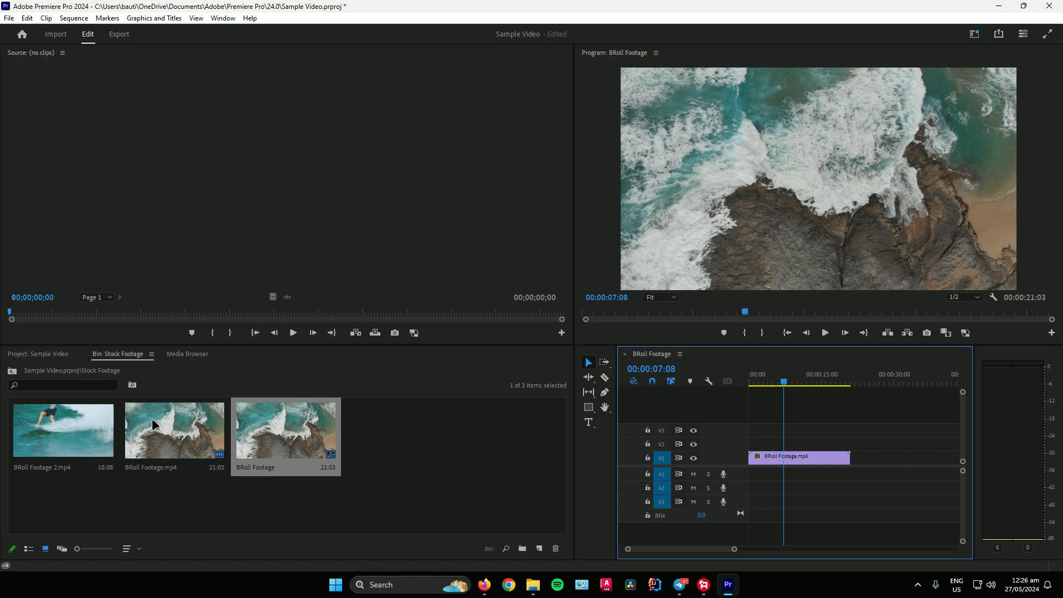
- Review the sequence settings for frame size, timebase and preview format, and accept them as they are
left_click(73, 17)
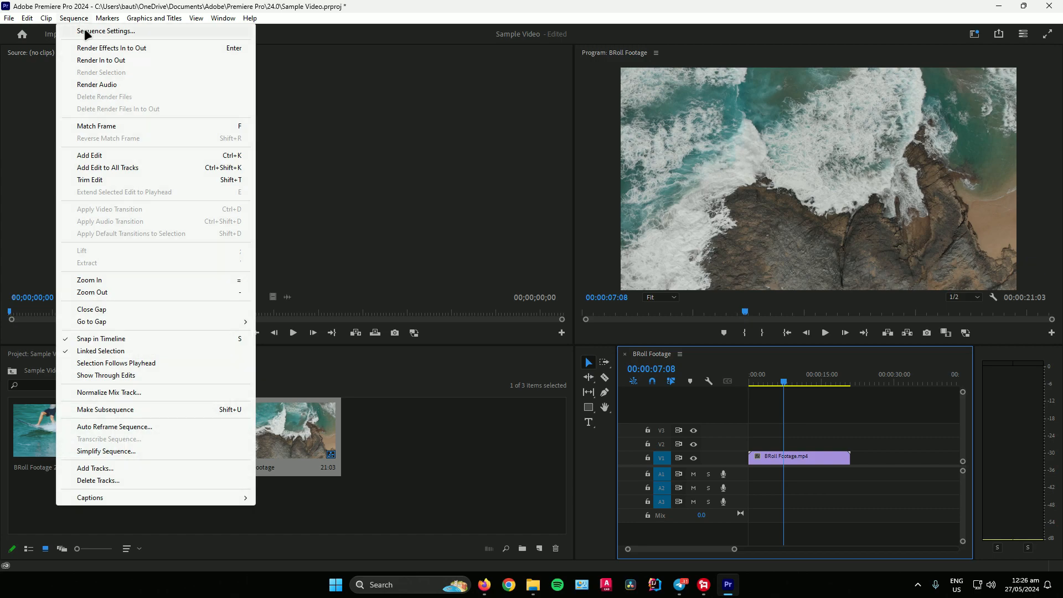
left_click(87, 33)
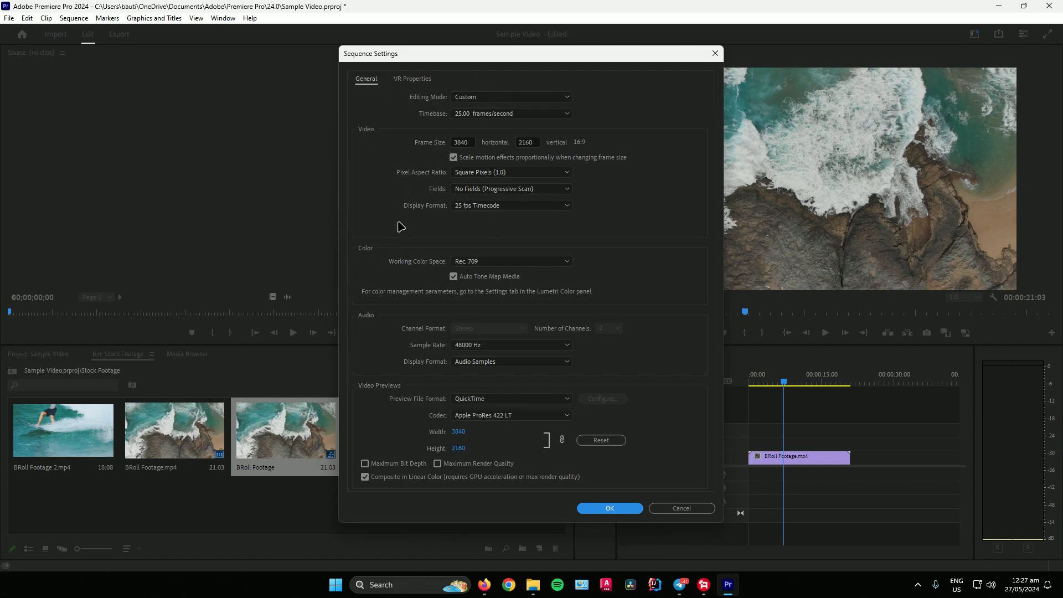
left_click(610, 508)
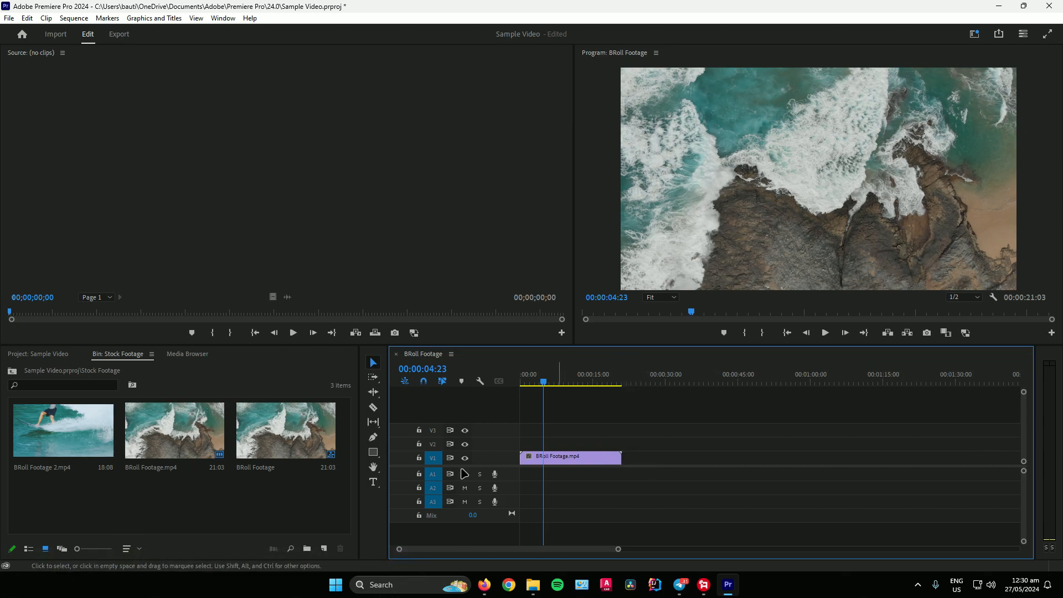
- Place BRoll Footage 2.mp4 directly after the first clip on V1 and play back across the cut
left_click(64, 455)
left_click_drag(552, 466, 622, 458)
left_click_drag(540, 395, 620, 402)
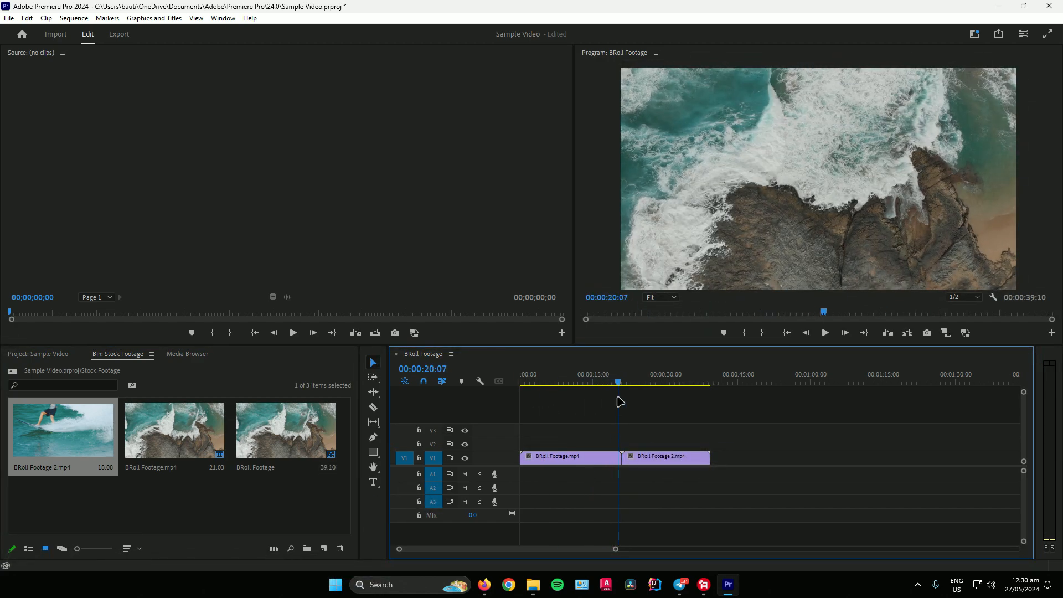
left_click(825, 332)
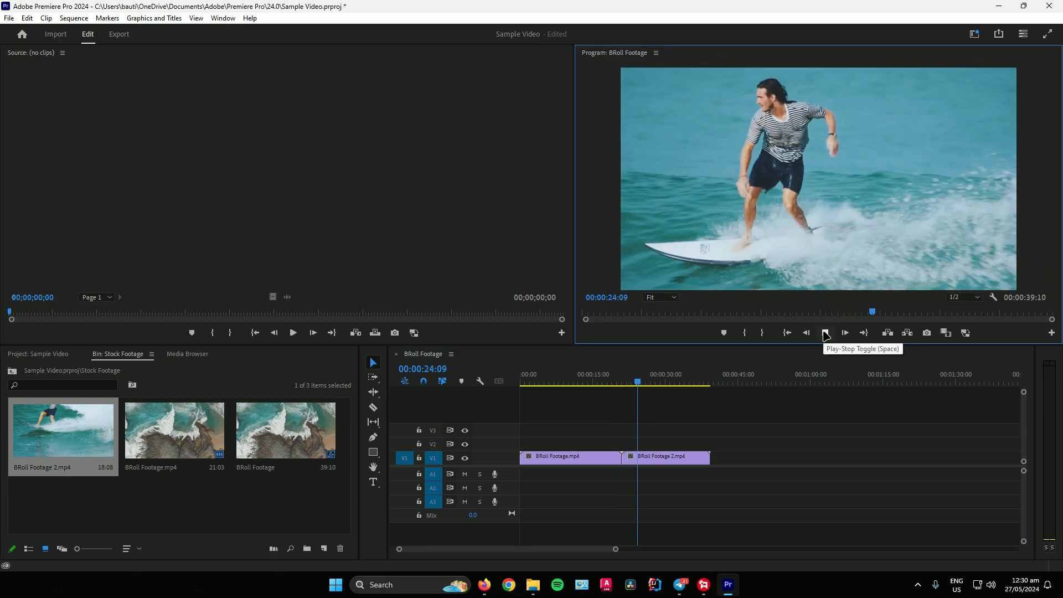
left_click(825, 333)
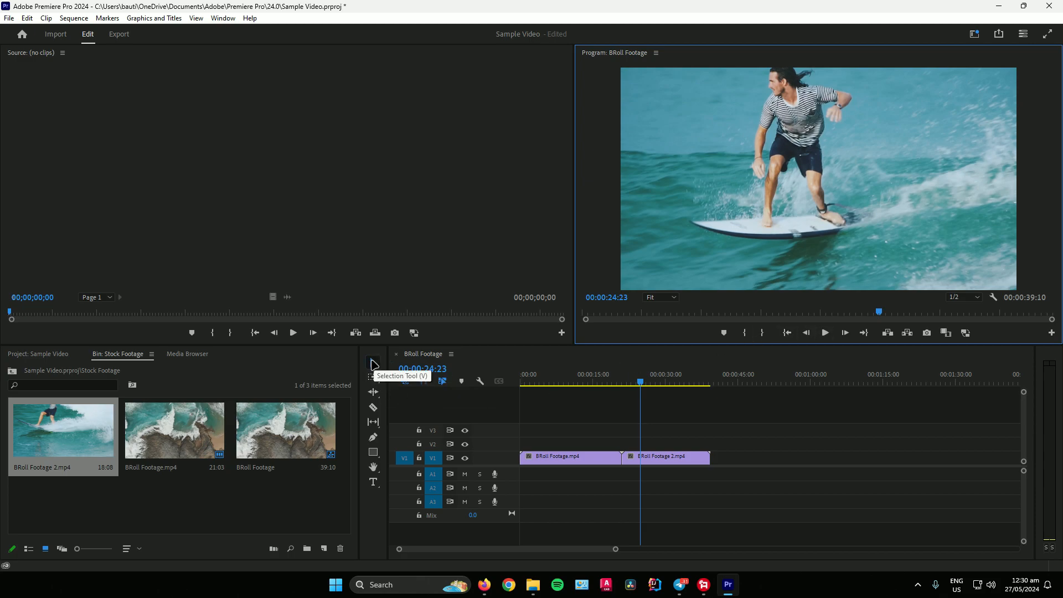
- Use the Selection tool to trim the end of the first clip on V1 back to 00:00:14:13
left_click(373, 363)
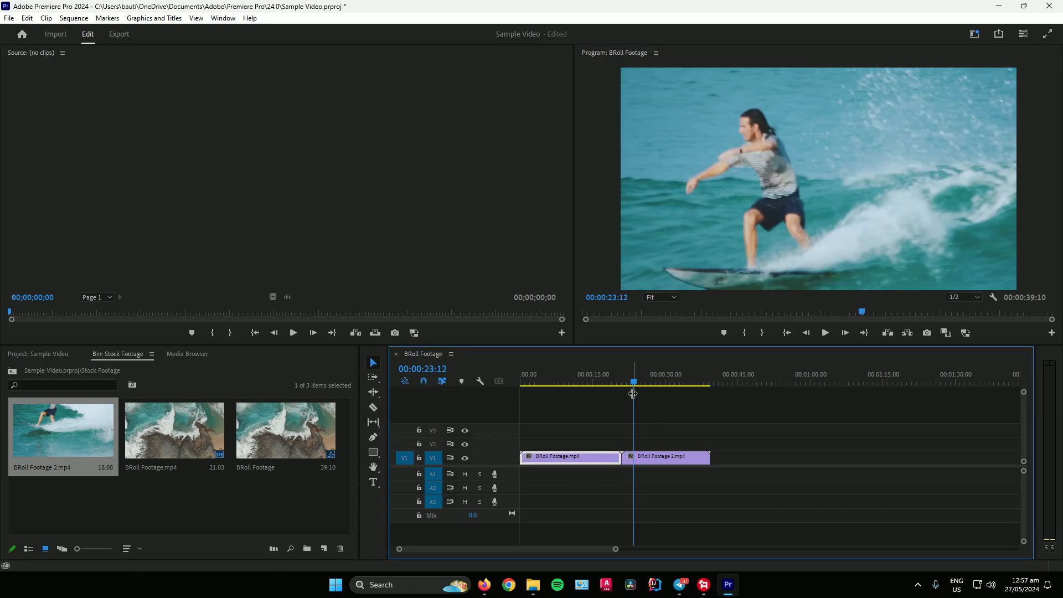
left_click(379, 365)
left_click_drag(687, 455, 657, 457)
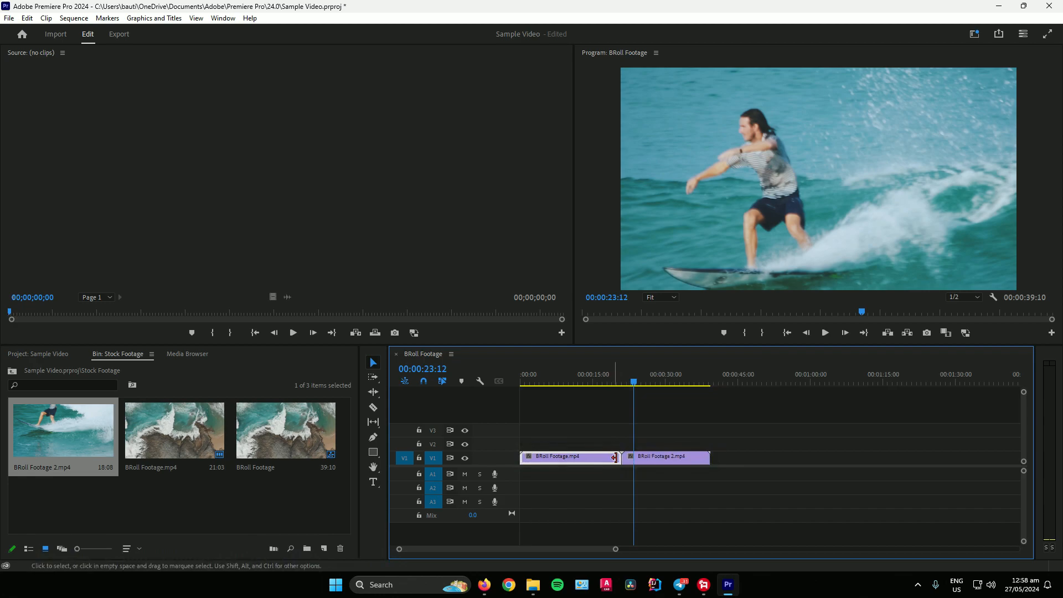
left_click_drag(606, 386, 590, 387)
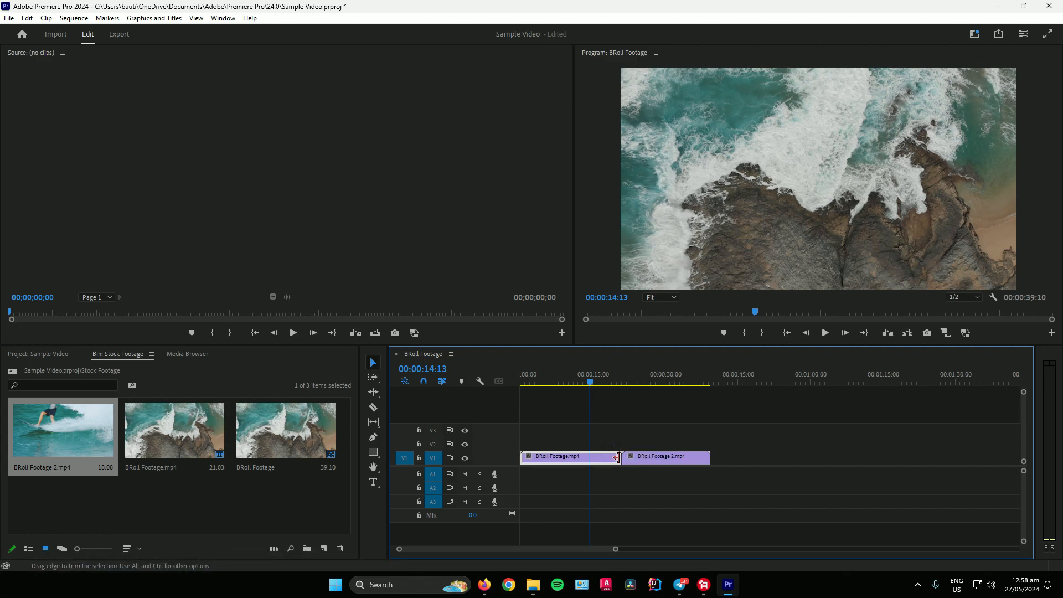
left_click_drag(617, 457, 589, 457)
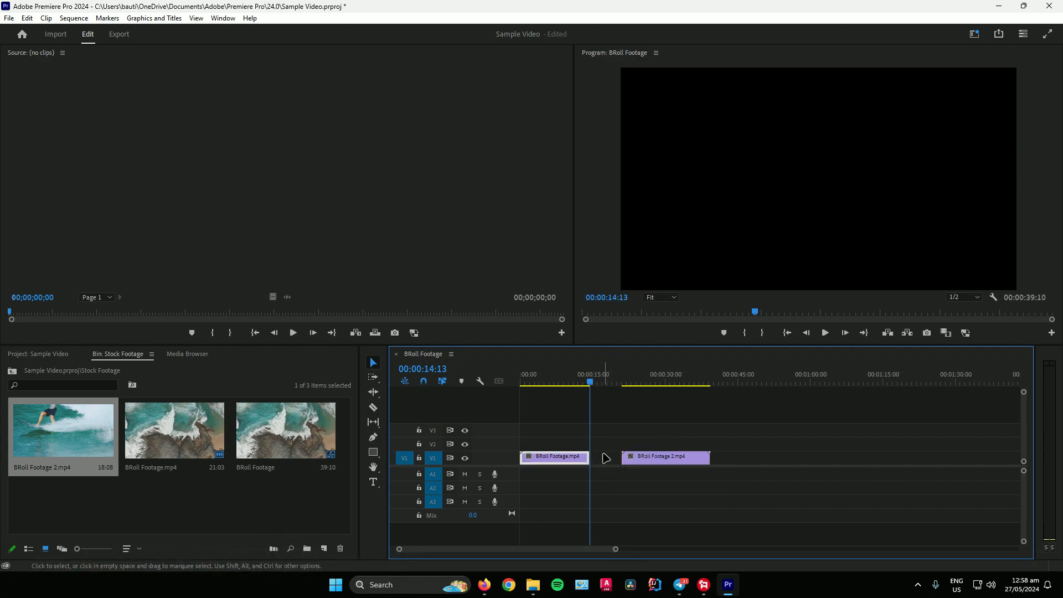
mouse_move(588, 456)
left_mouse_down()
mouse_move(620, 456)
mouse_move(592, 456)
left_mouse_up()
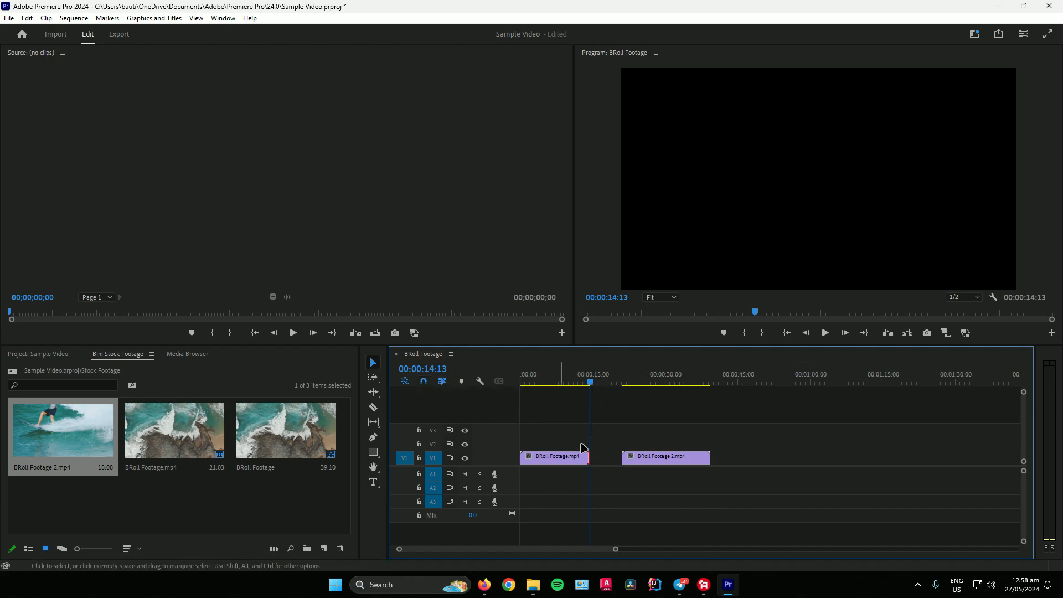
mouse_move(588, 456)
left_mouse_down()
mouse_move(619, 456)
mouse_move(587, 456)
left_mouse_up()
left_click(587, 387)
left_click_drag(587, 387, 589, 389)
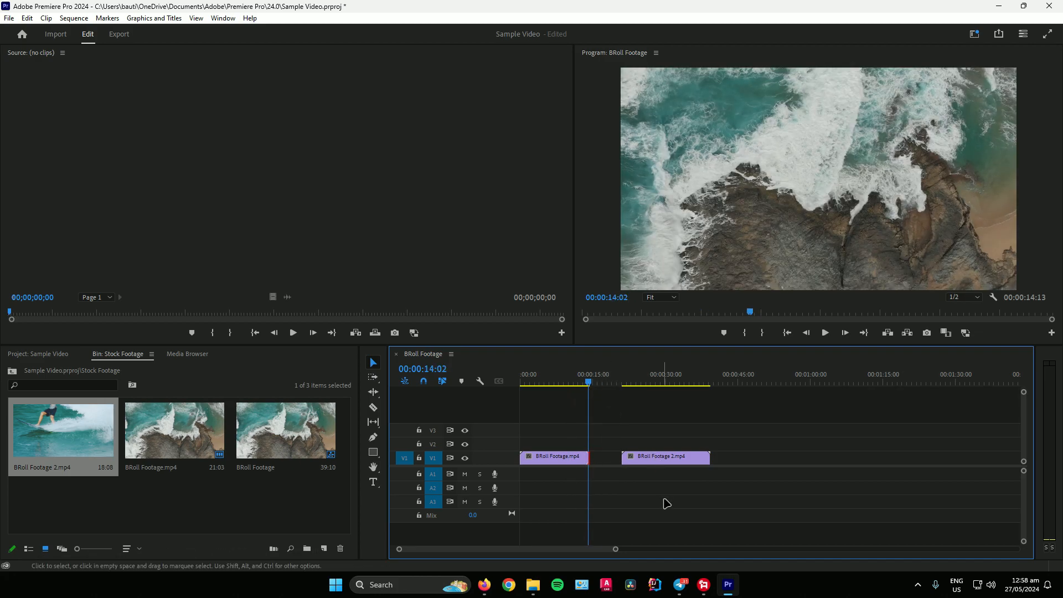
- Move BRoll Footage 2.mp4 against the end of the trimmed first clip to close the gap on V1
left_click(649, 463)
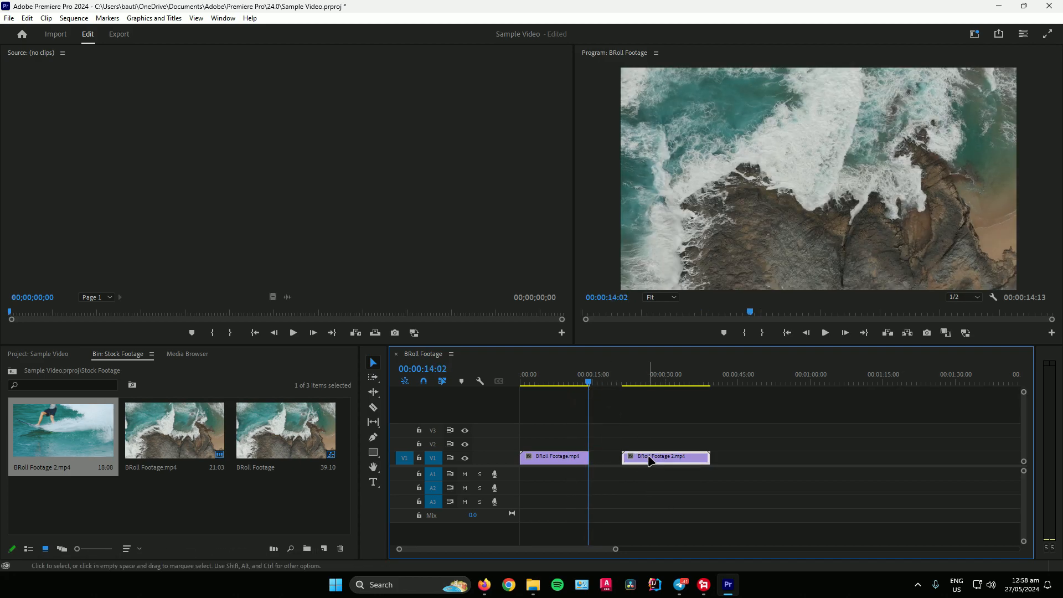
mouse_move(651, 460)
left_mouse_down()
mouse_move(622, 461)
mouse_move(646, 456)
left_mouse_up()
mouse_move(591, 382)
left_mouse_down()
mouse_move(618, 388)
mouse_move(585, 390)
left_mouse_up()
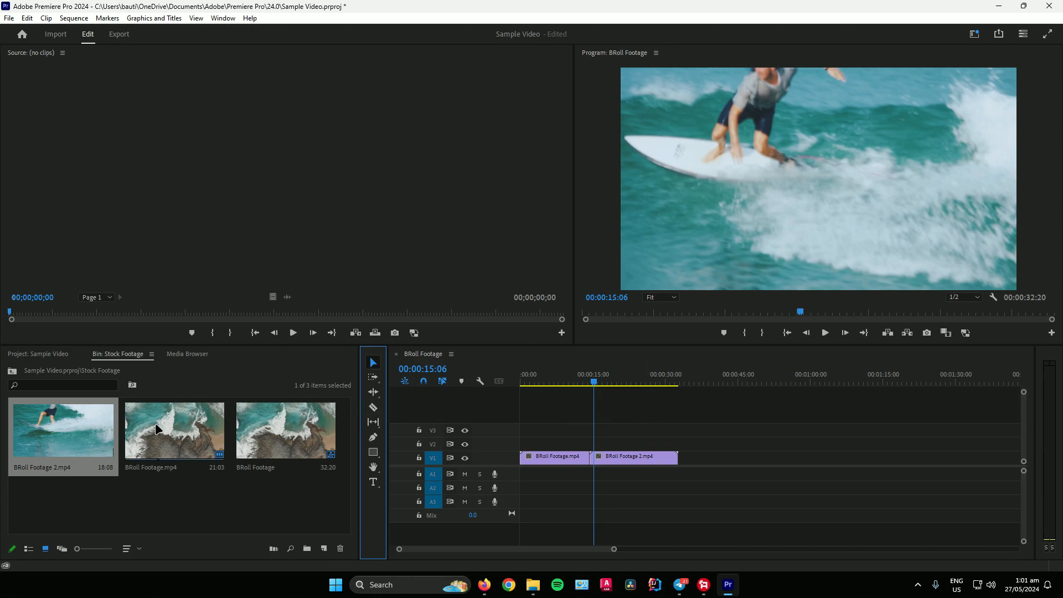
- Add three more BRoll Footage.mp4 clips alternating on V2 and V1, and try selecting clips with the Track Select Forward and Backward tools
left_click_drag(157, 430, 891, 443)
left_click_drag(634, 411, 630, 433)
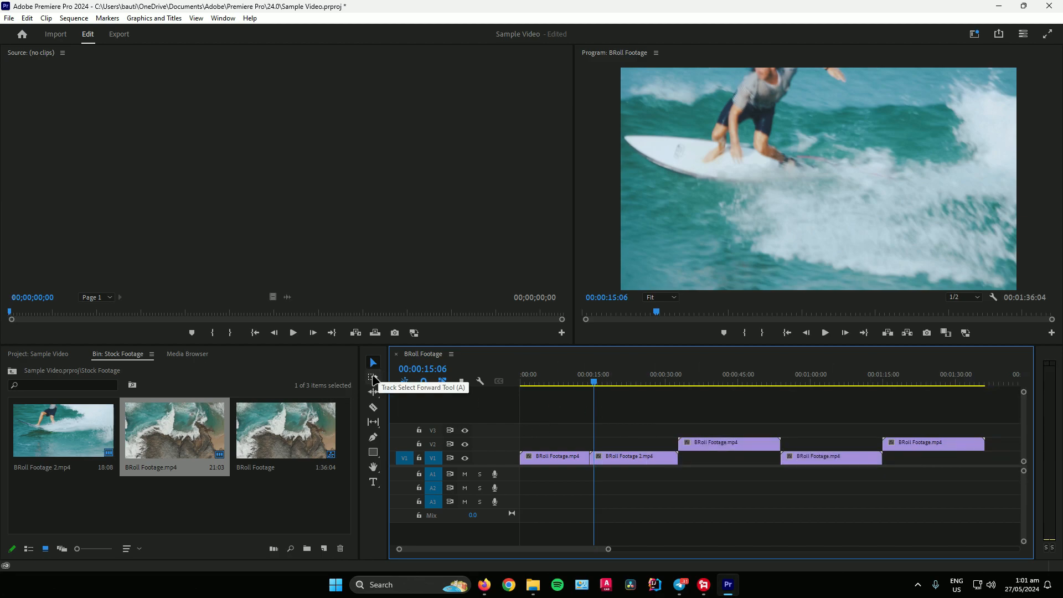
left_click(373, 378)
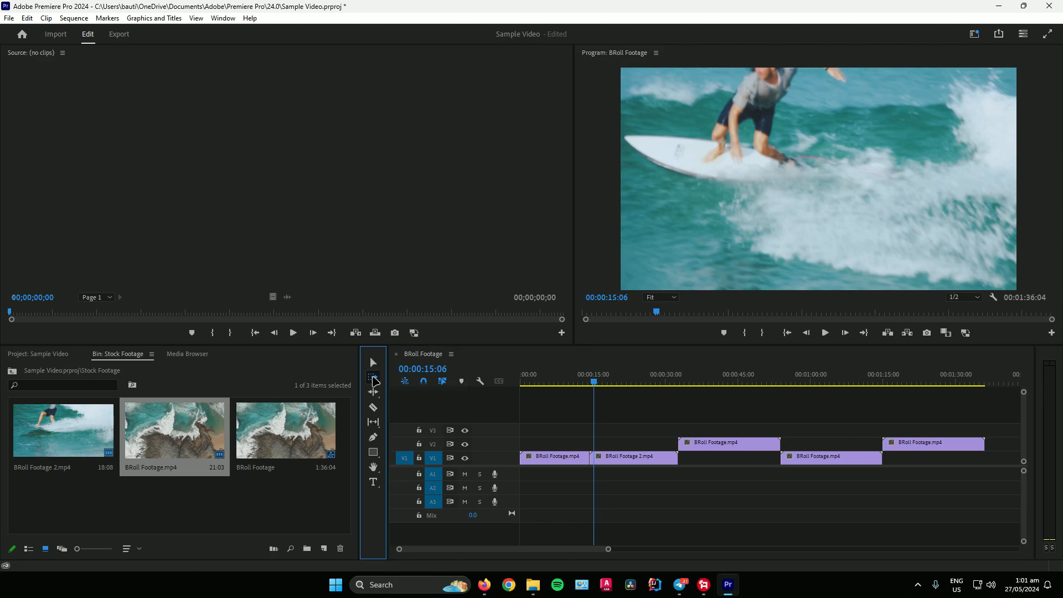
left_click(613, 458)
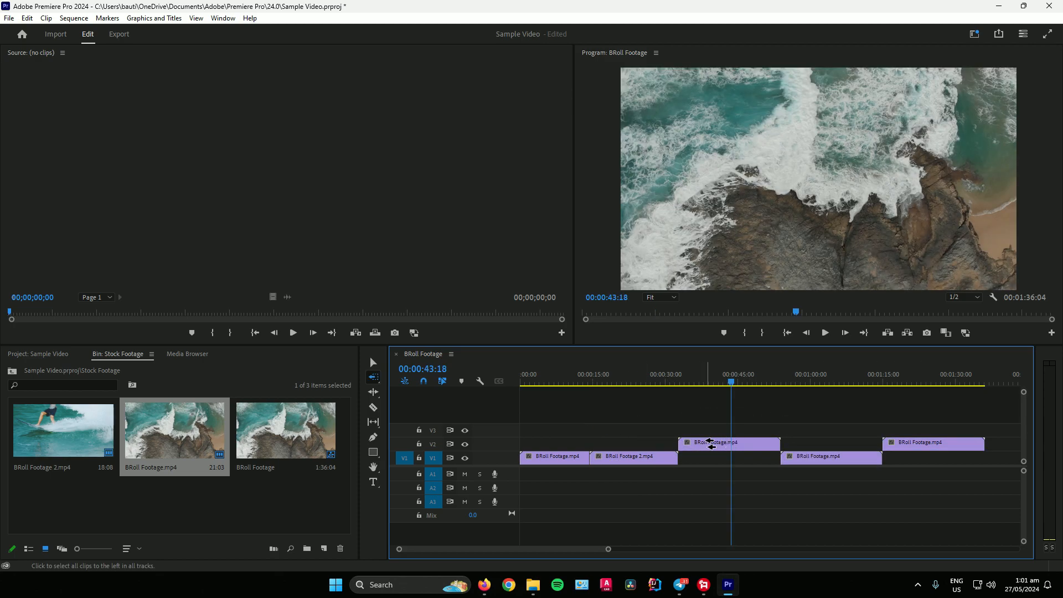
left_click(710, 443)
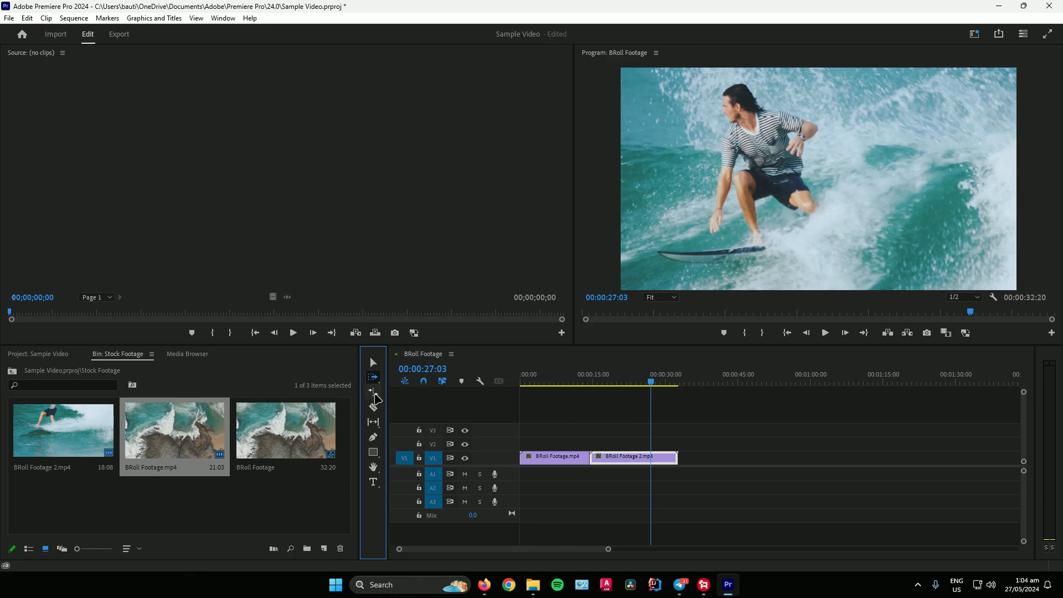
- Use the Rate Stretch tool to extend BRoll Footage 2.mp4 to 59.66% speed, ending at 00:00:45:04, and play it back
left_click_drag(376, 399, 420, 419)
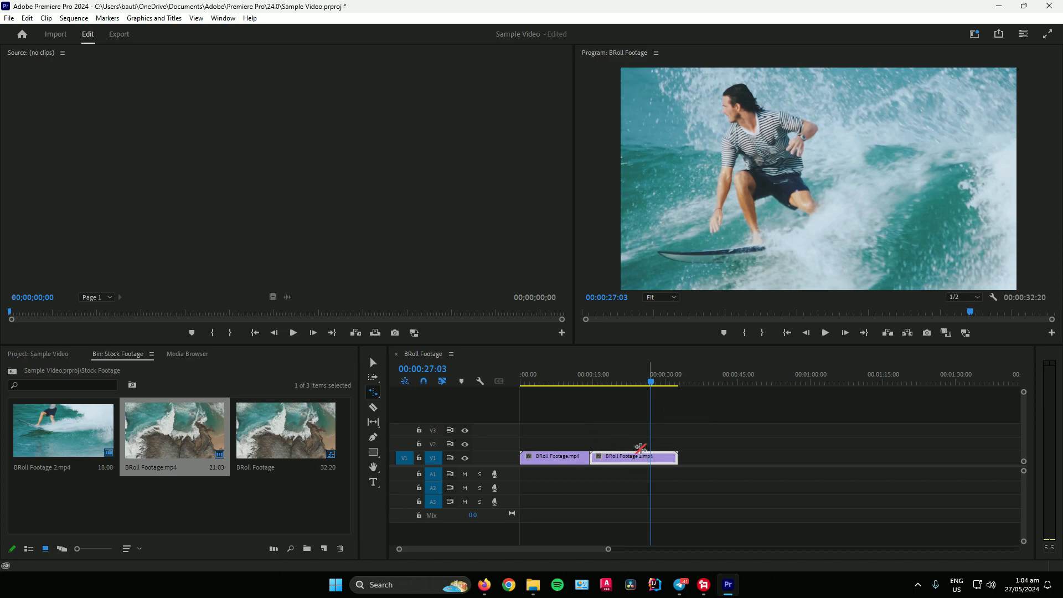
left_click(663, 377)
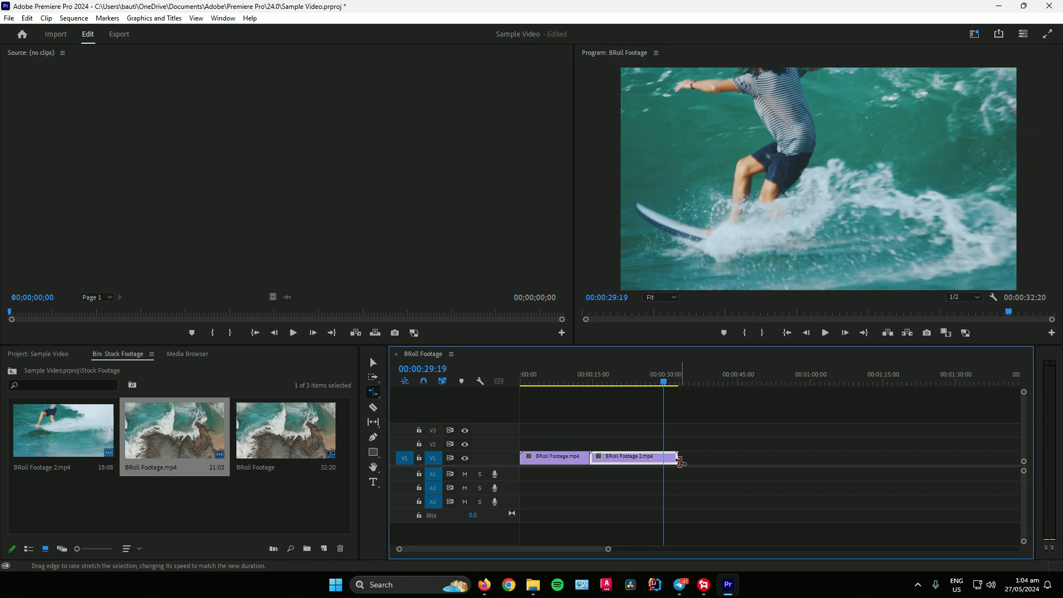
left_click_drag(676, 459, 737, 457)
left_click(825, 332)
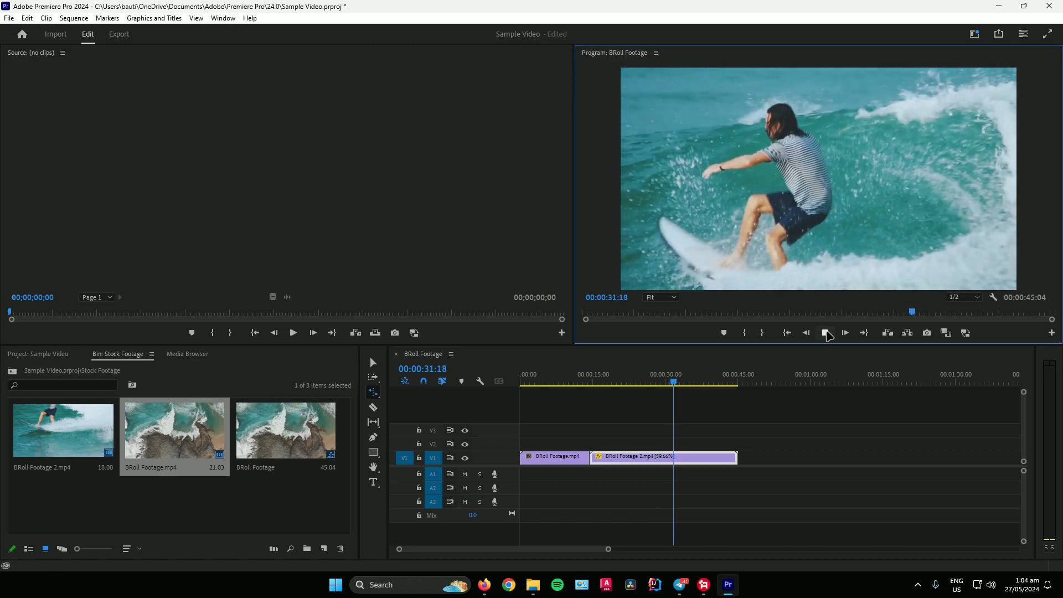
key("space")
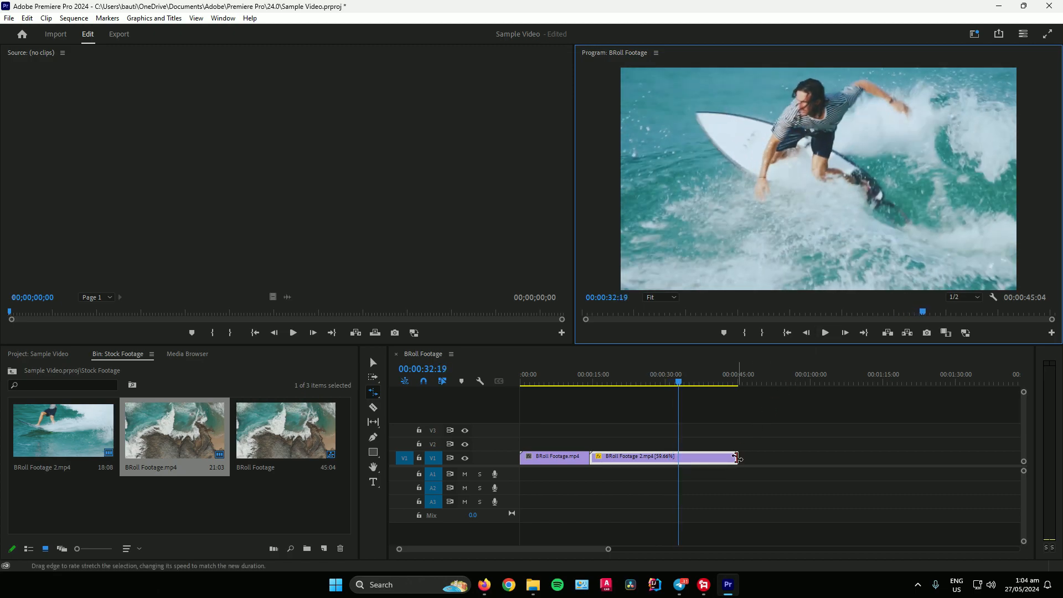
- Rate stretch BRoll Footage 2.mp4 to a shorter duration and play back the sped-up clip from the cut
left_click_drag(737, 458, 647, 457)
left_click_drag(587, 382, 592, 391)
left_click(825, 332)
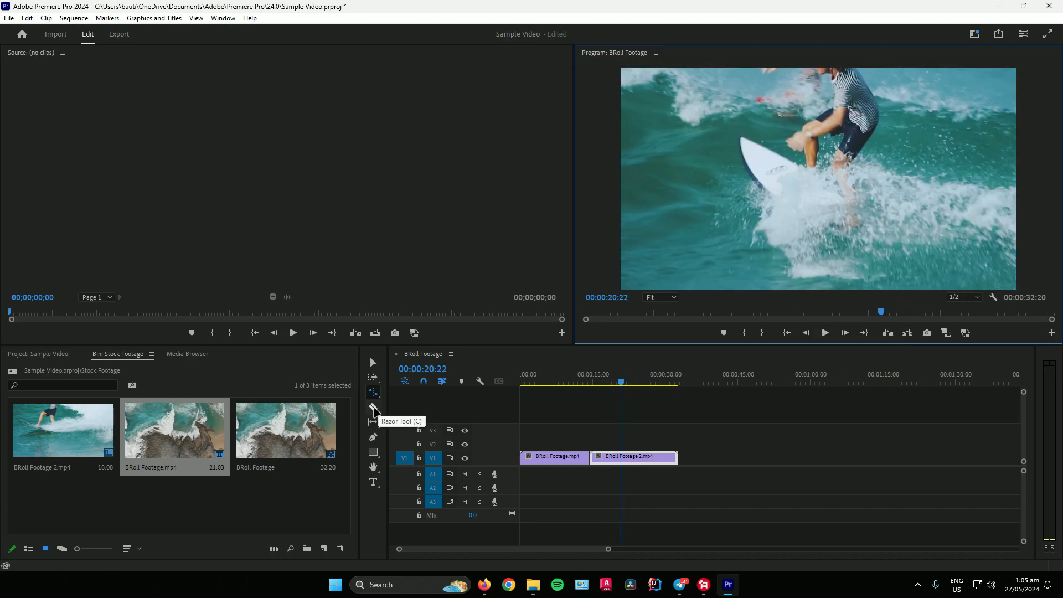
- Try cutting BRoll Footage 2.mp4 at several points with the Razor tool, and undo the cuts
left_click(374, 408)
left_click(608, 395)
left_click(613, 457)
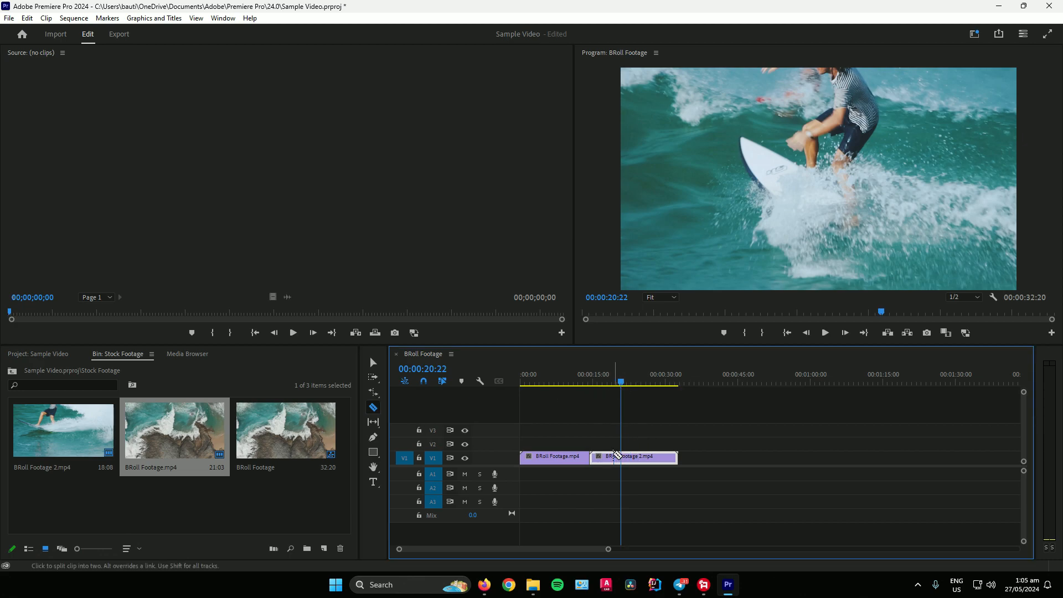
left_click(654, 457)
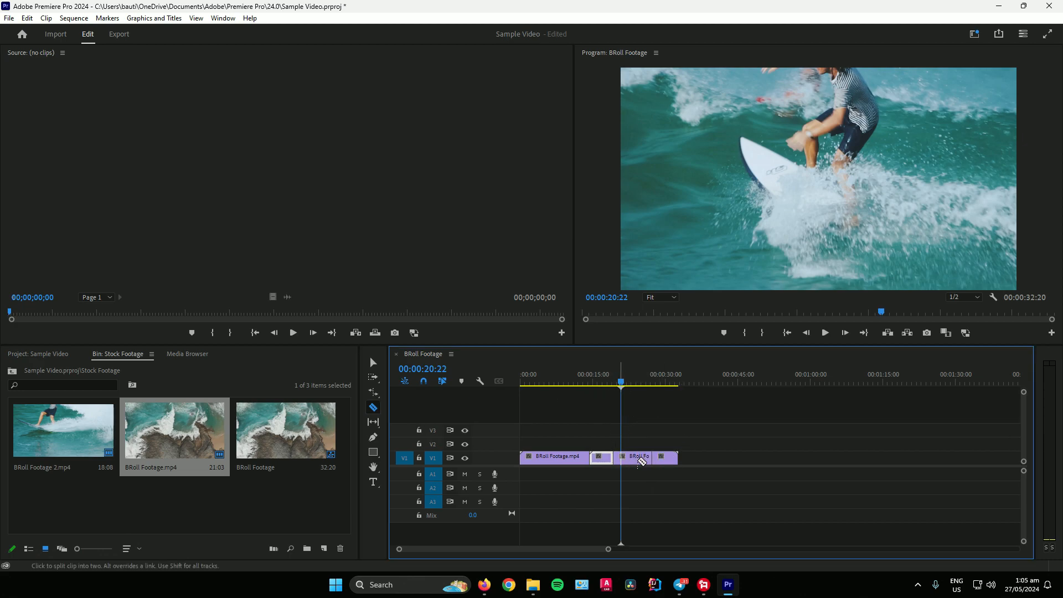
key("ctrl+z")
key("ctrl+z")
- Try drawing a freeform shape over the surfing footage in the Program Monitor with the Pen tool
left_click(373, 441)
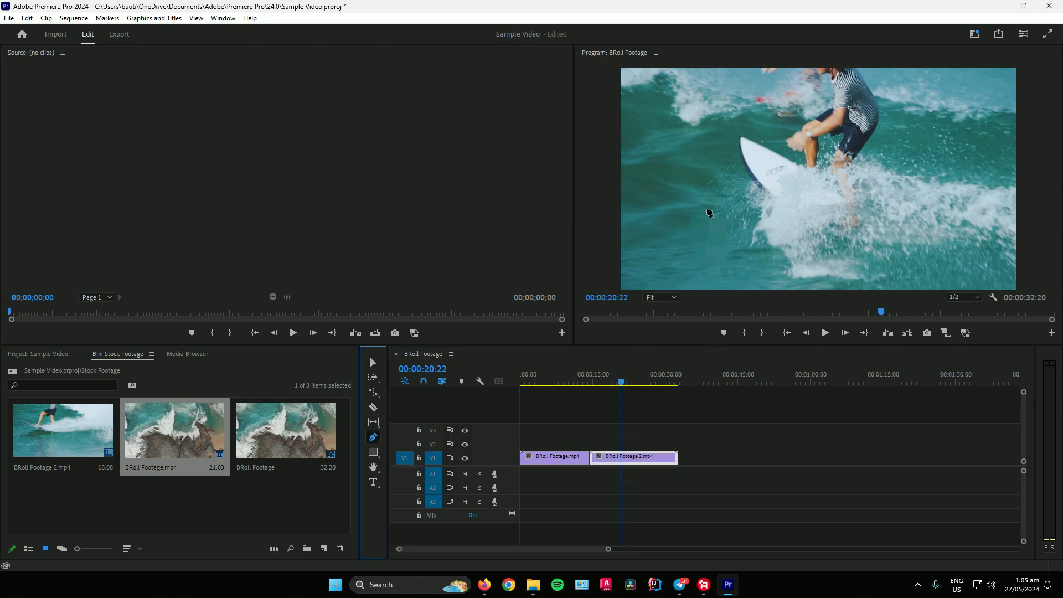
left_click(700, 166)
left_click_drag(721, 204, 783, 162)
left_click(819, 200)
left_click_drag(819, 200, 762, 259)
left_click_drag(893, 172, 836, 210)
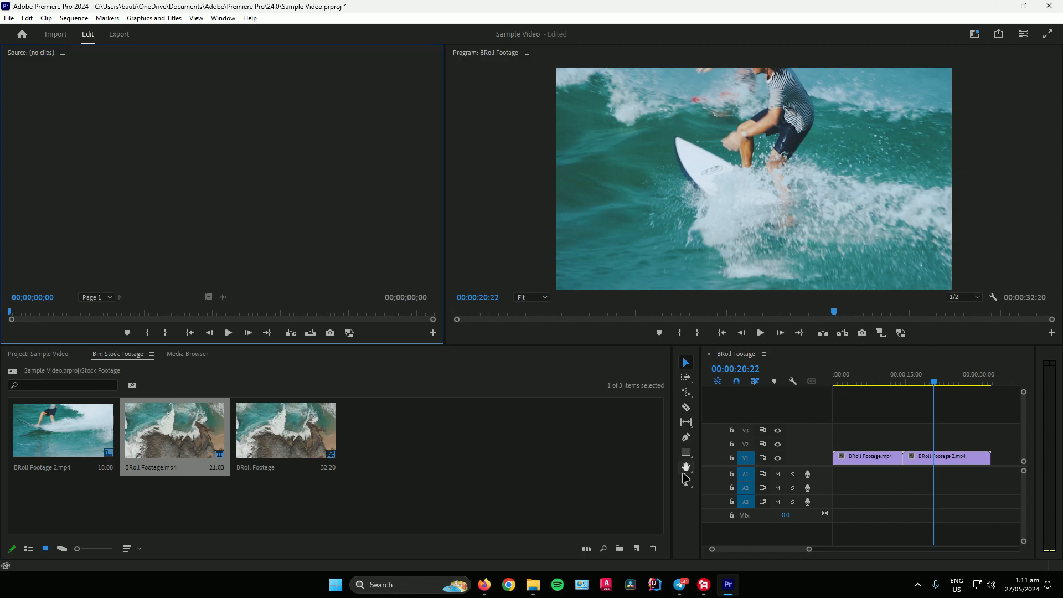
- Add a text layer reading SURFING over the footage at 00:00:14:13 with the Type tool
left_click(686, 484)
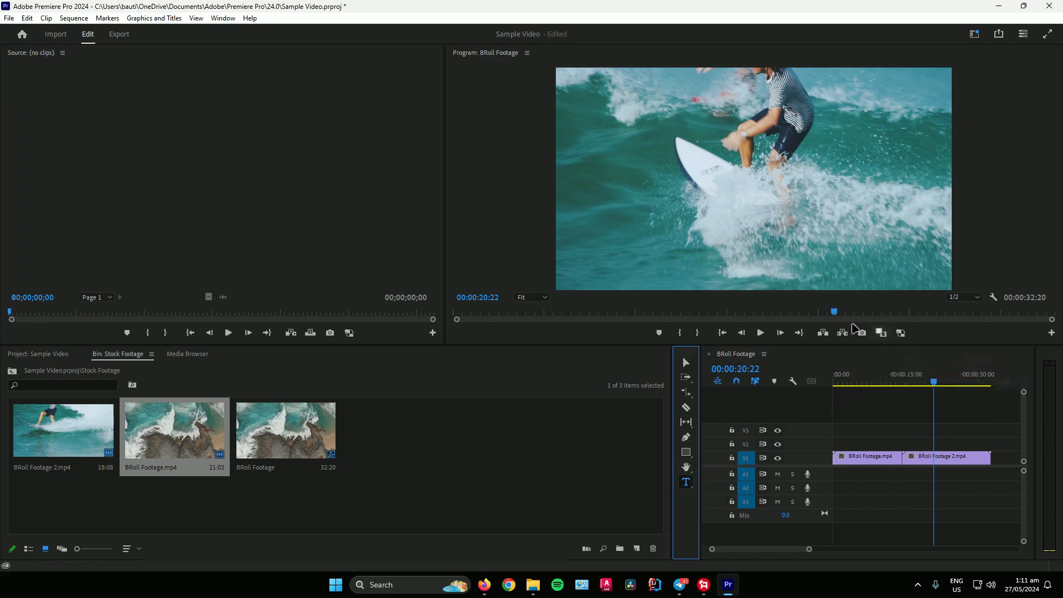
left_click(902, 381)
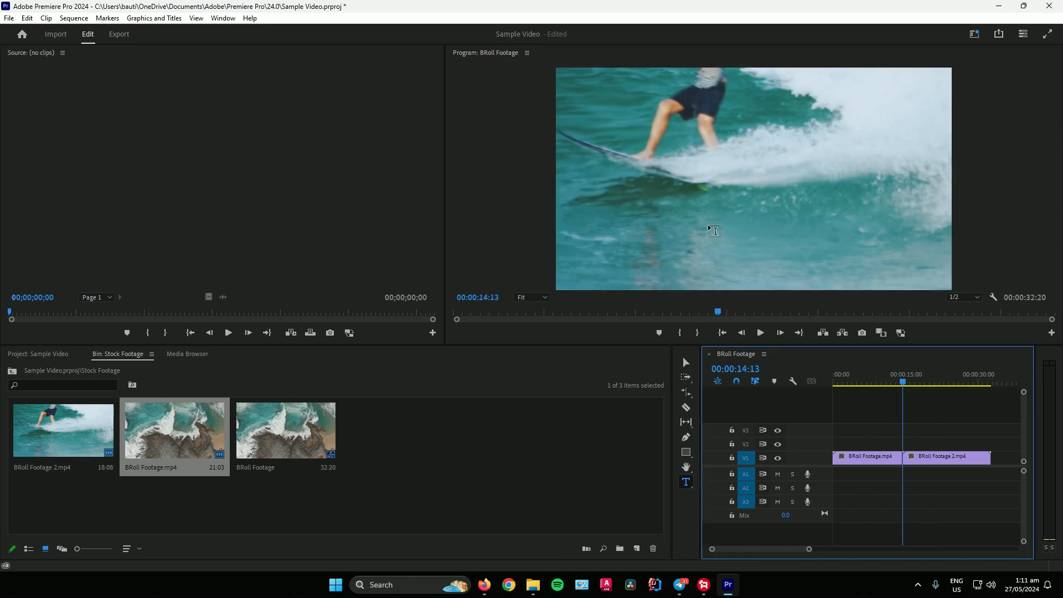
left_click(714, 176)
type("SURFING")
double_click(916, 444)
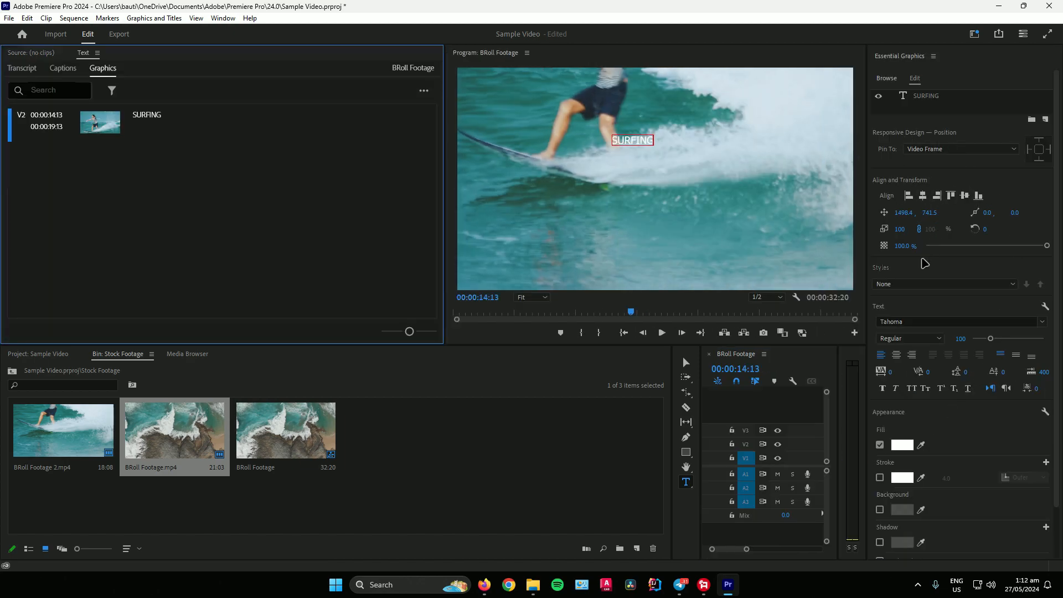
key("Escape")
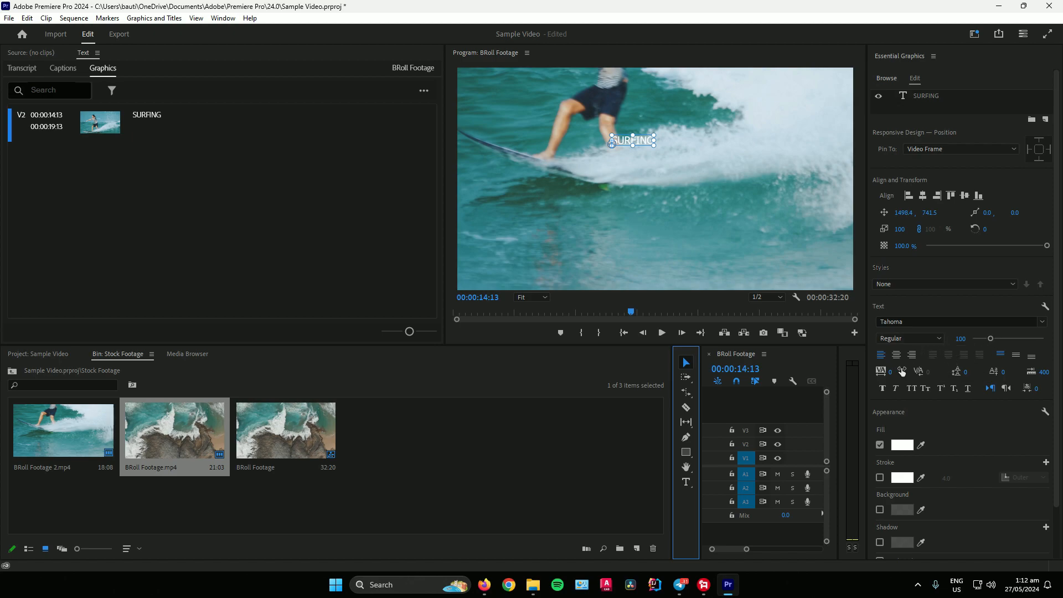
- Set the SURFING text's font to Verdana and its size to 240
scroll(902, 372, "down", 1)
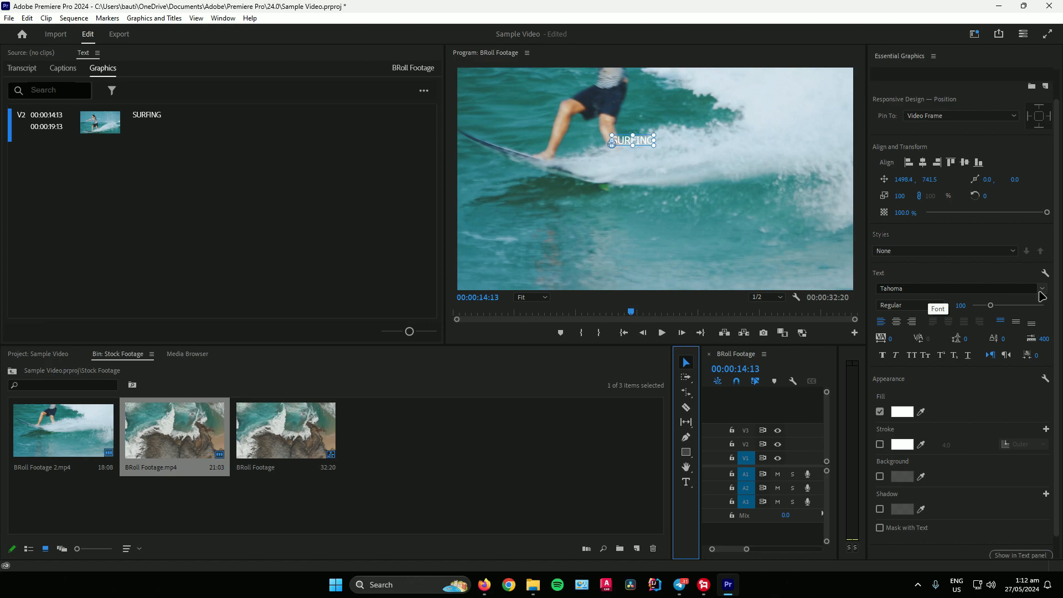
left_click(1042, 289)
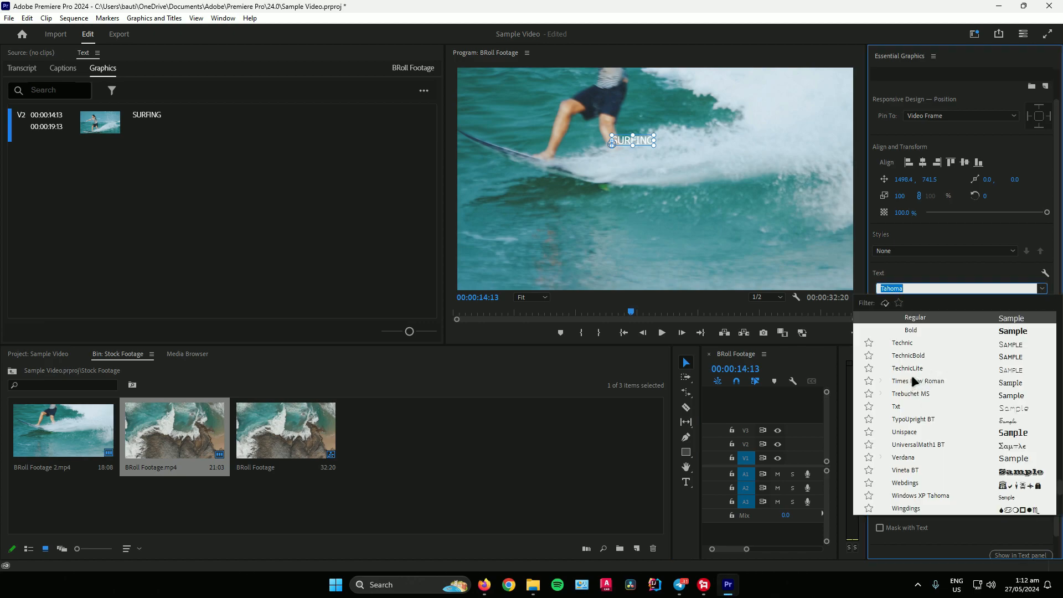
left_click(903, 458)
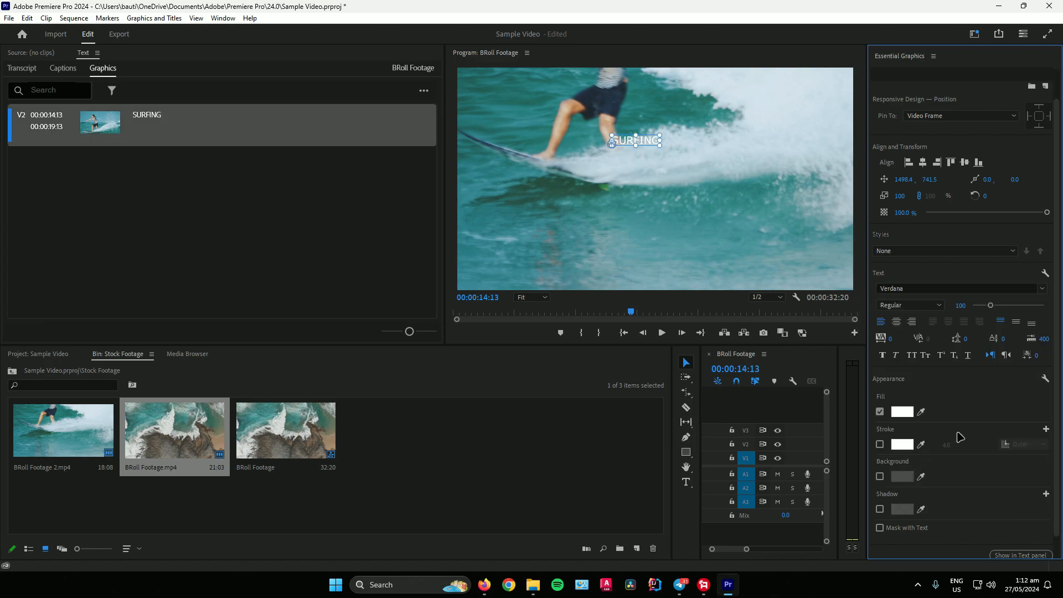
left_click_drag(990, 305, 1016, 305)
- Give the SURFING text a black stroke and move it near the frame's centre, at about 1363.5, 1167.4
left_click(880, 444)
left_click(901, 444)
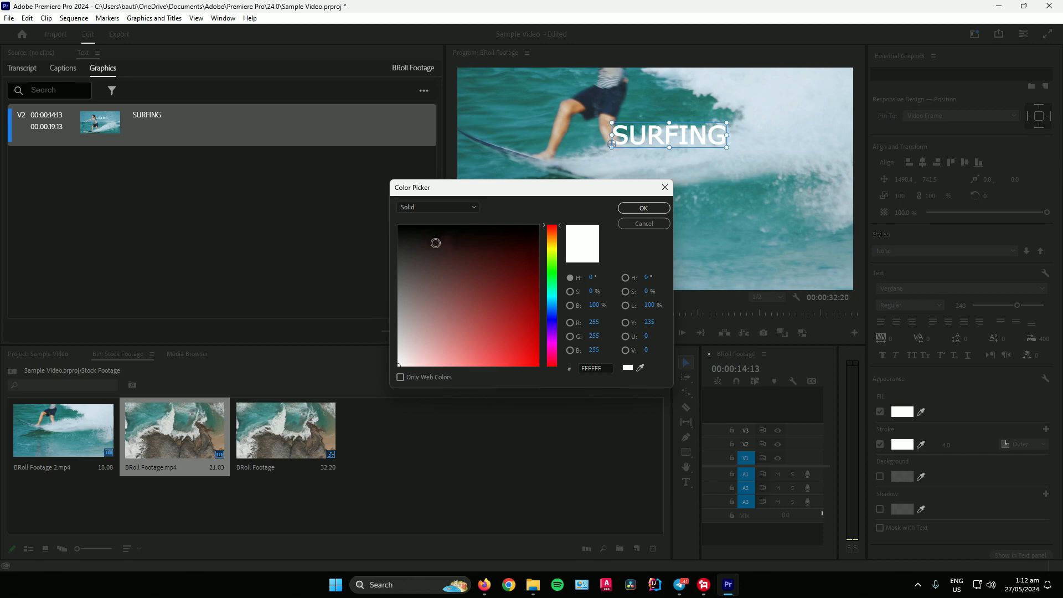
left_click_drag(437, 243, 401, 229)
left_click(639, 208)
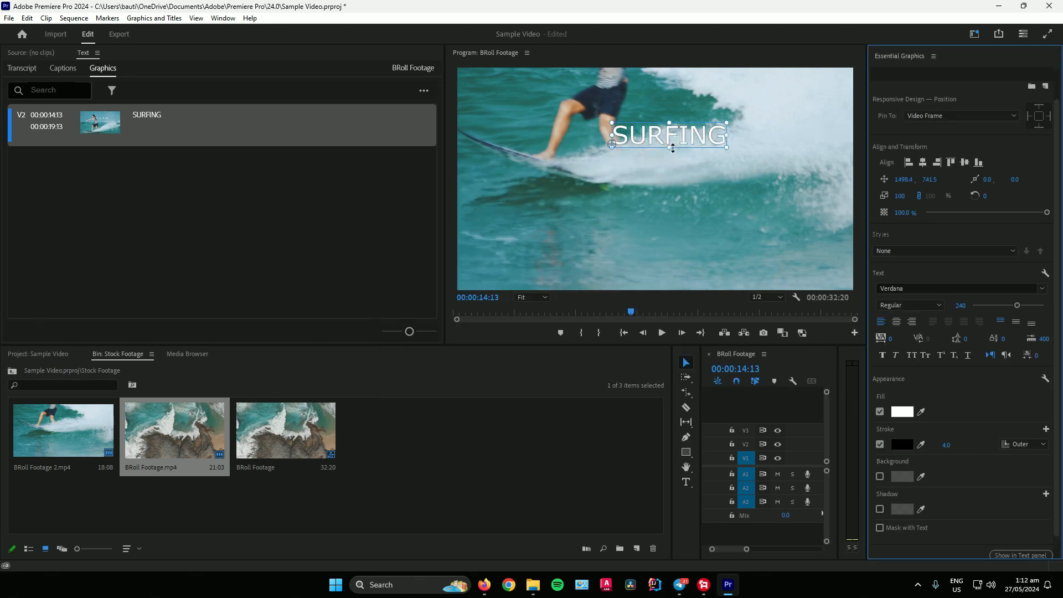
left_click_drag(664, 138, 668, 181)
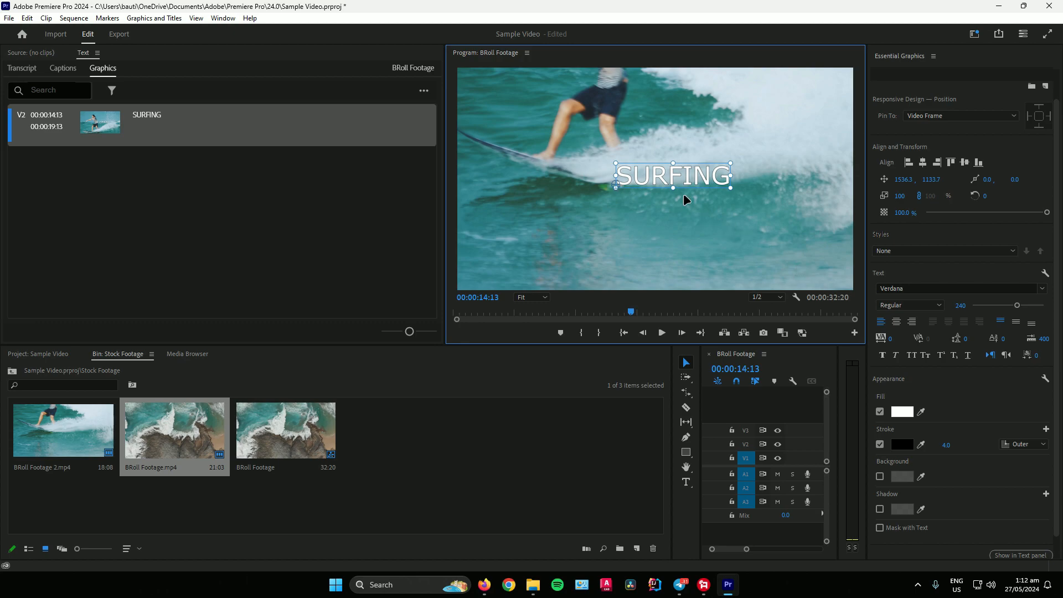
left_click_drag(677, 178, 660, 187)
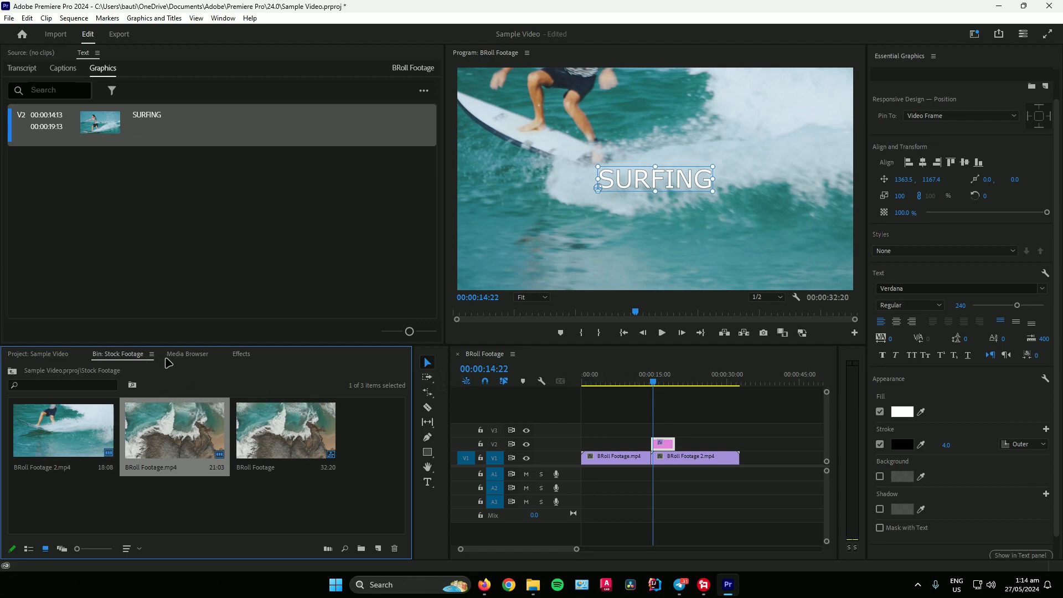
- Apply the Cross Dissolve video transition to the start of the SURFING graphic on V2 and play it back
key("shift+7")
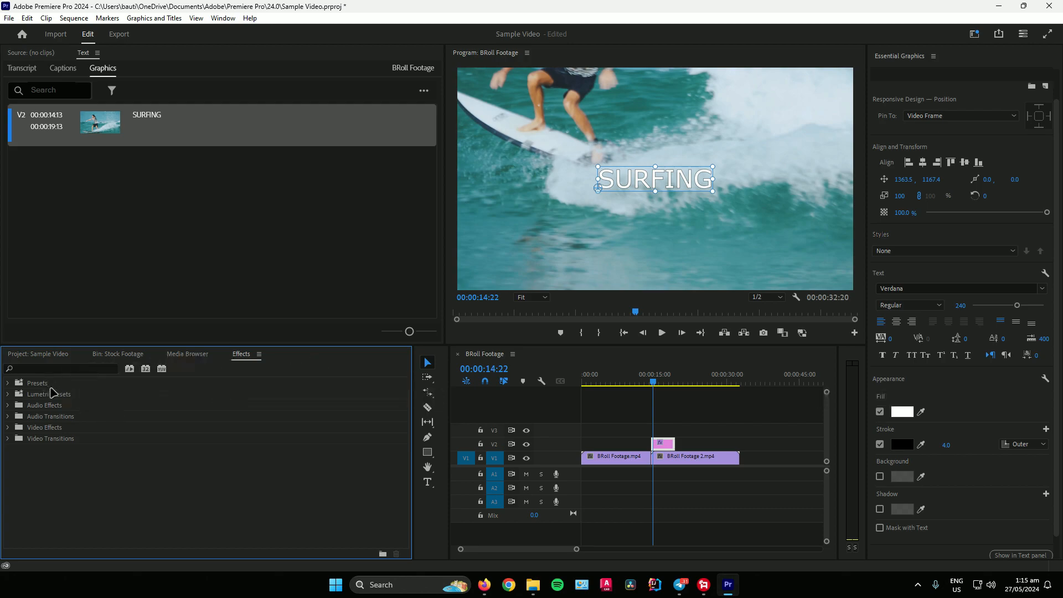
left_click(8, 439)
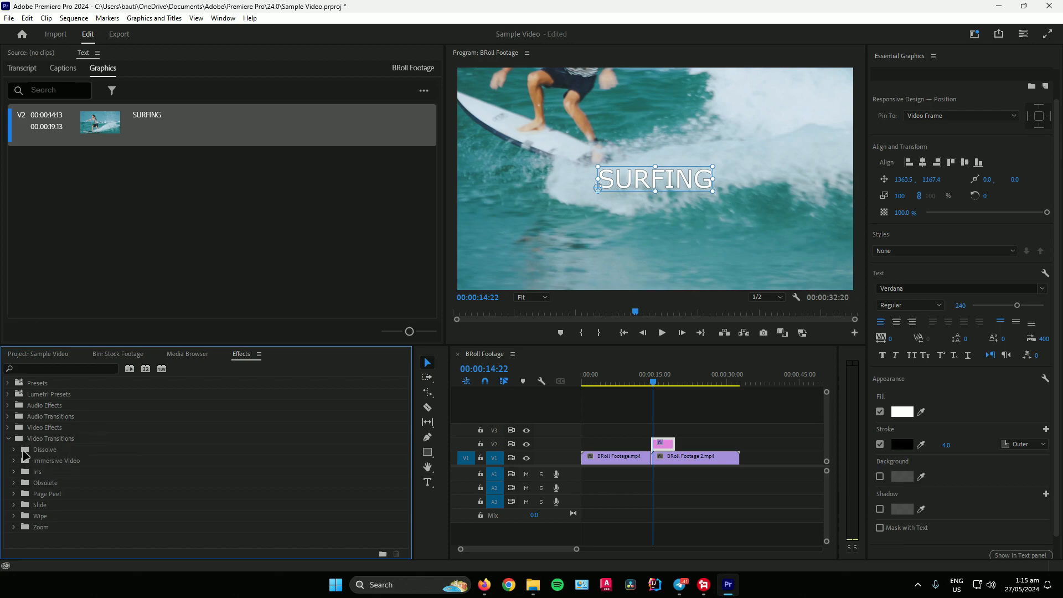
left_click(15, 450)
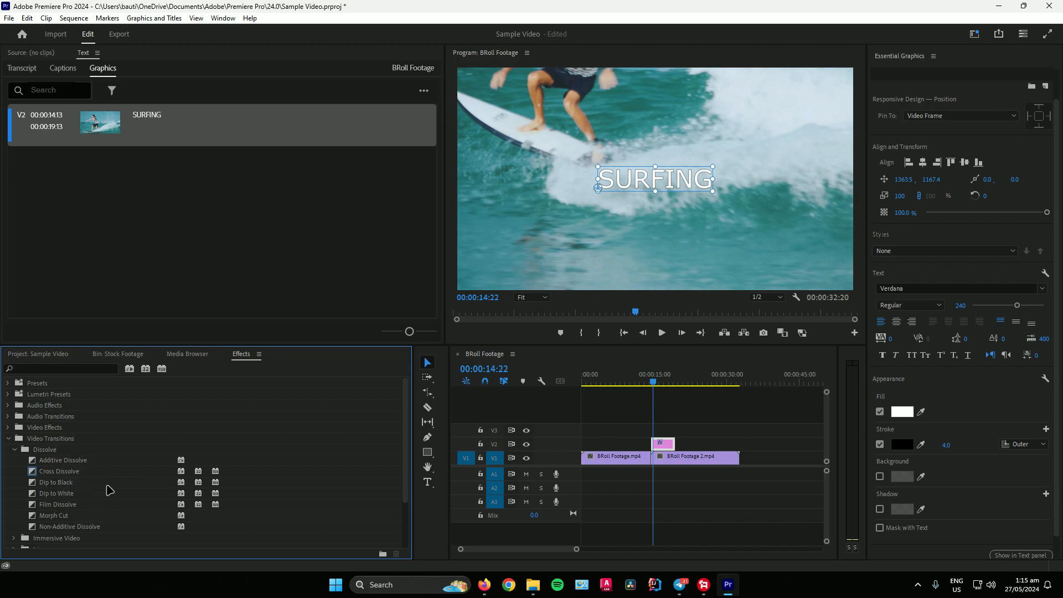
left_click_drag(58, 473, 224, 473)
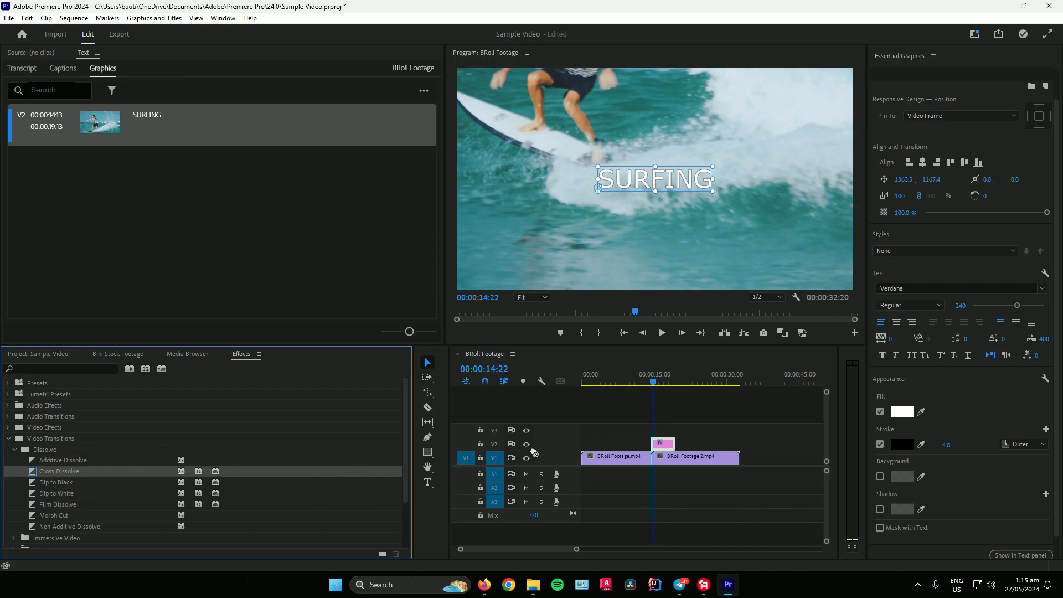
left_click_drag(534, 453, 657, 446)
left_click(650, 385)
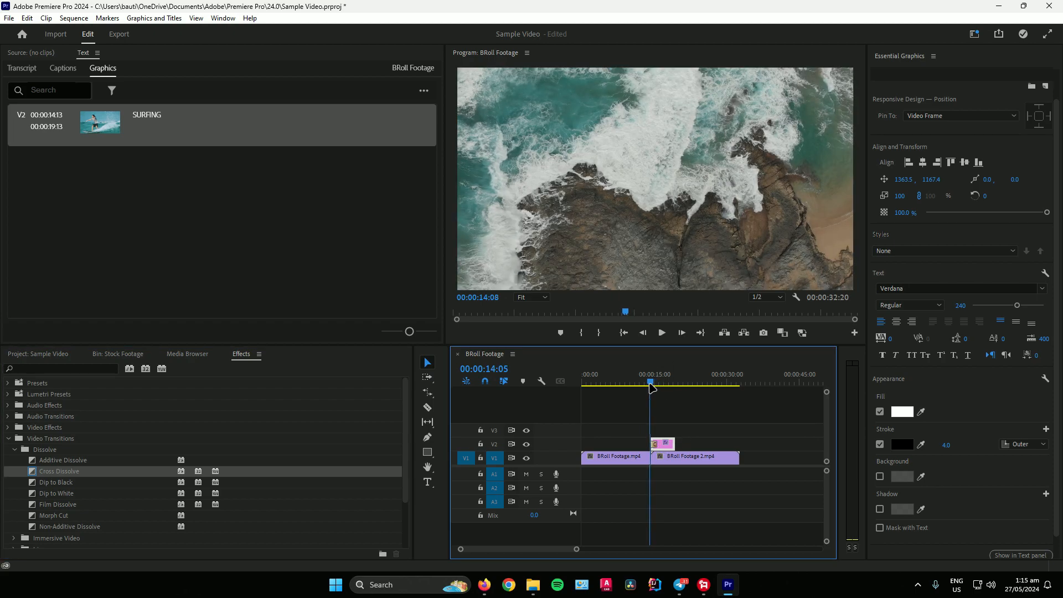
left_click(662, 332)
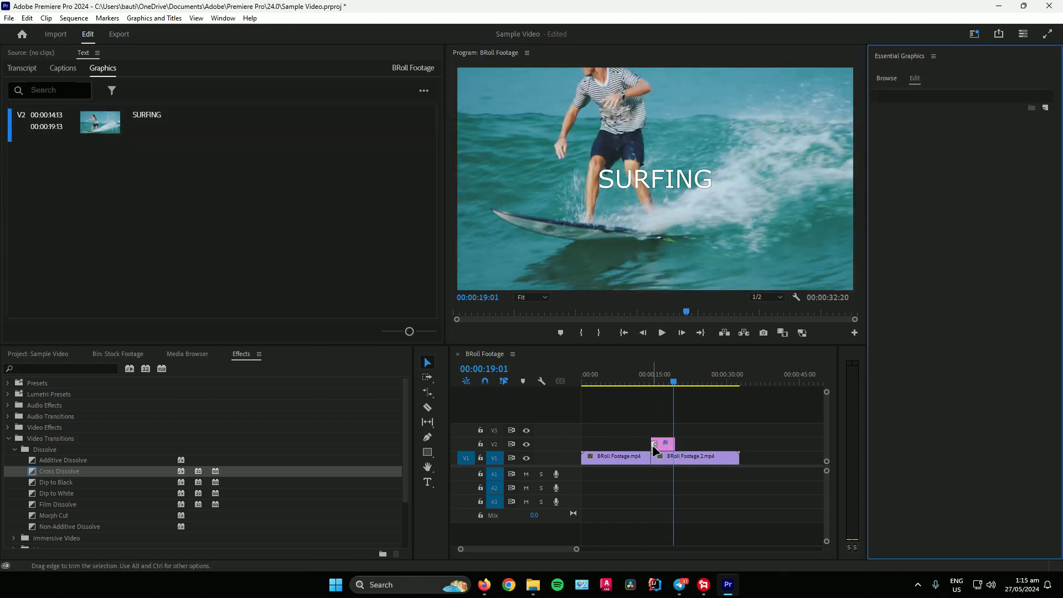
- Lengthen the Cross Dissolve at the start of the SURFING graphic and play back the slower fade-in
double_click(654, 444)
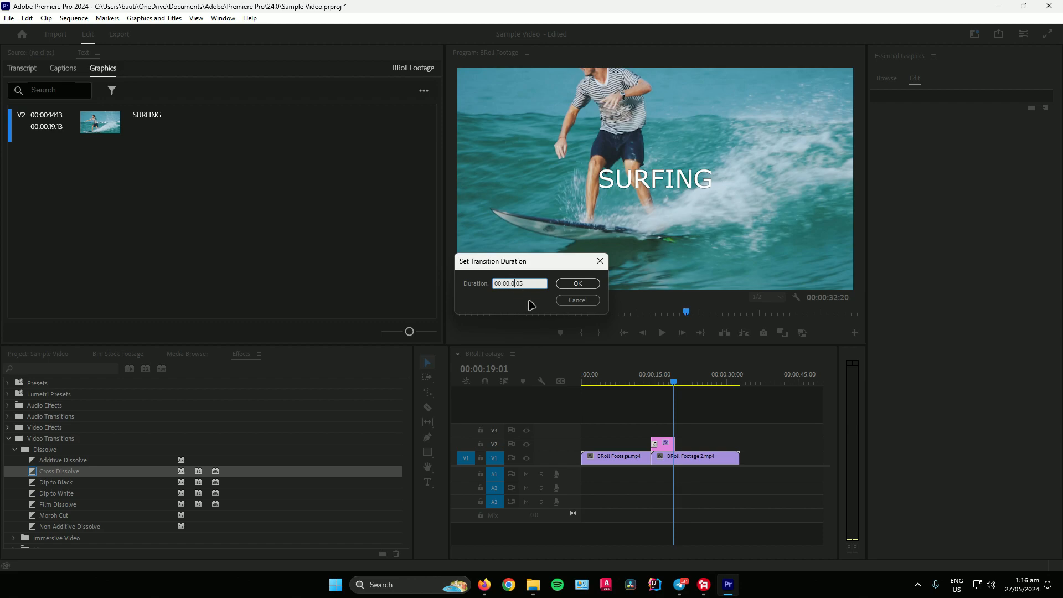
left_click(577, 283)
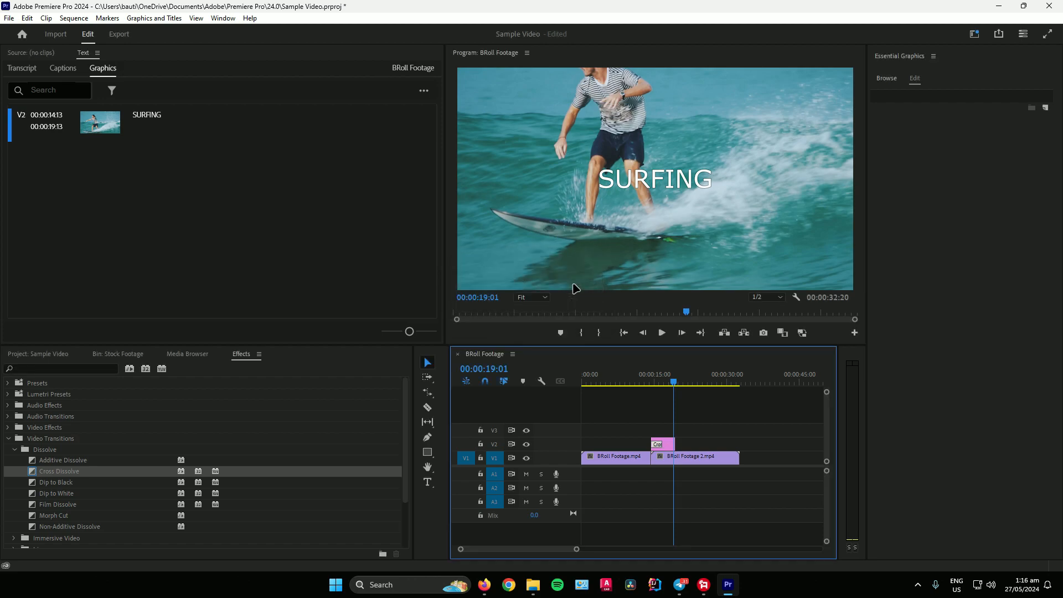
left_click(650, 382)
left_click_drag(650, 383, 651, 383)
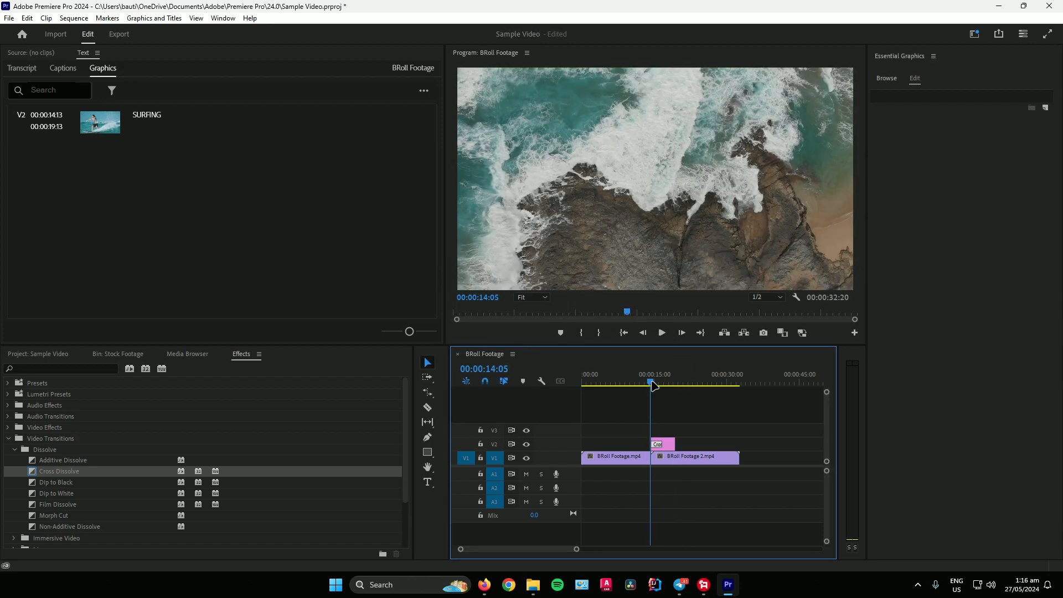
left_click(658, 331)
left_click(660, 332)
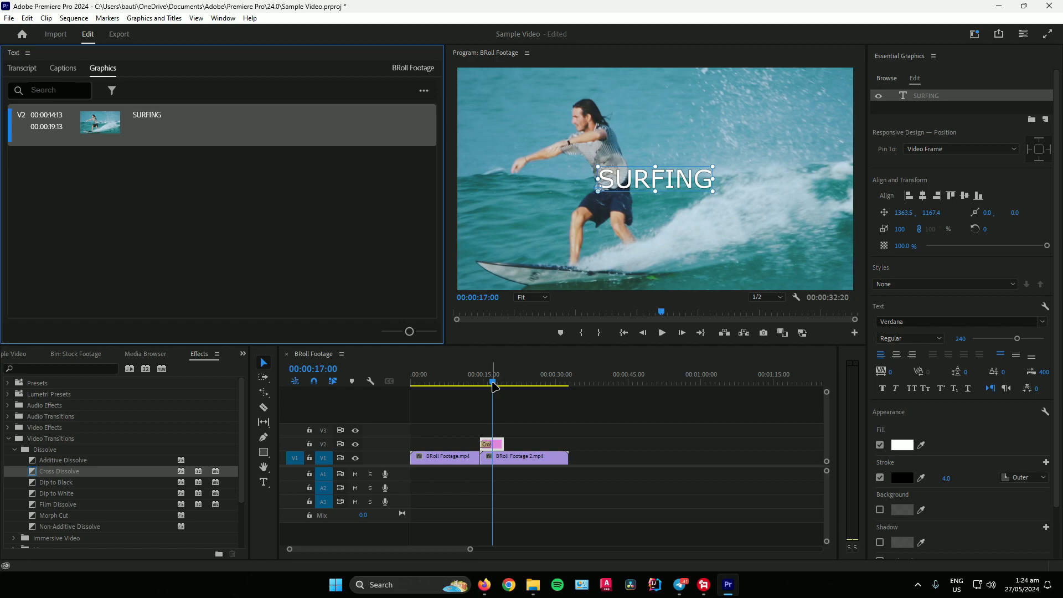
- Turn on keyframing for the SURFING graphic's Vector Motion Scale at 00:00:14:13, the start of the graphic
left_click_drag(492, 382, 479, 382)
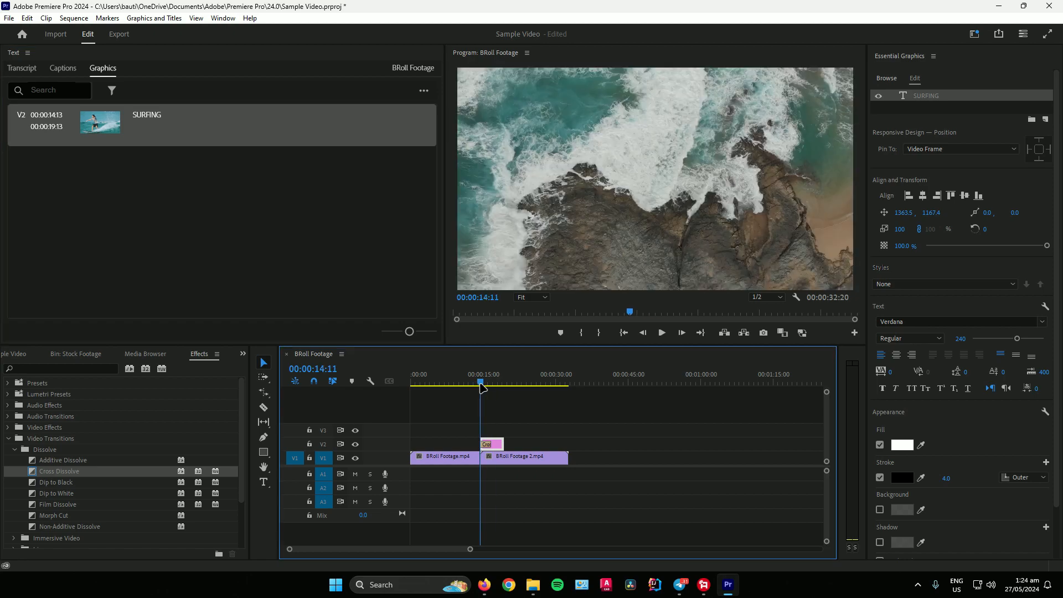
left_click(480, 383)
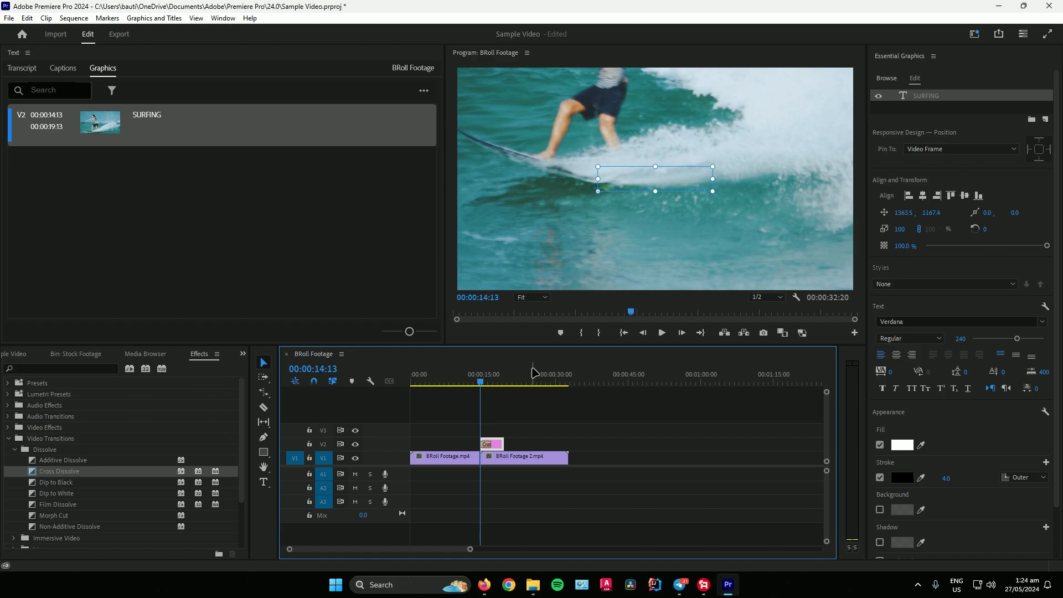
key("shift+5")
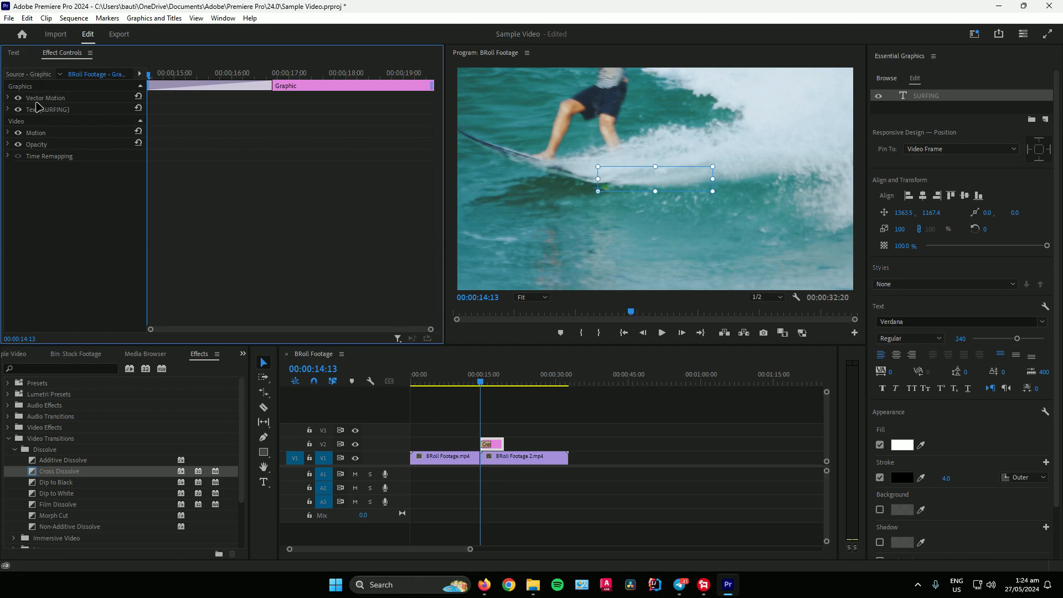
left_click(8, 98)
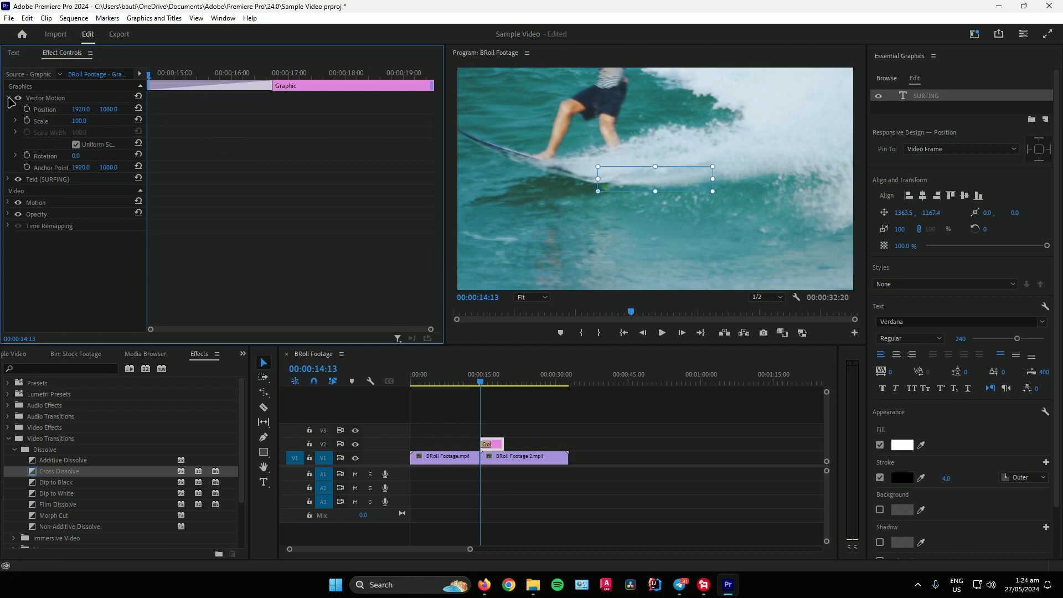
left_click(26, 122)
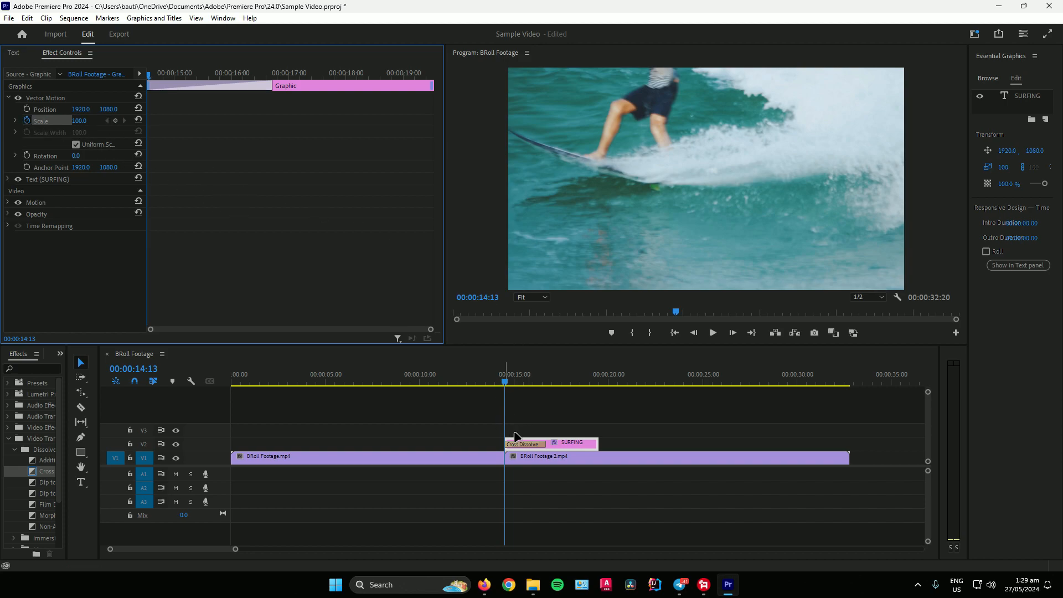
- Add Vector Motion Scale keyframes of 100 at the SURFING graphic's start, 00:00:14:13, and end, 00:00:19:12
left_click(116, 120)
left_click_drag(505, 386, 598, 386)
left_click(431, 81)
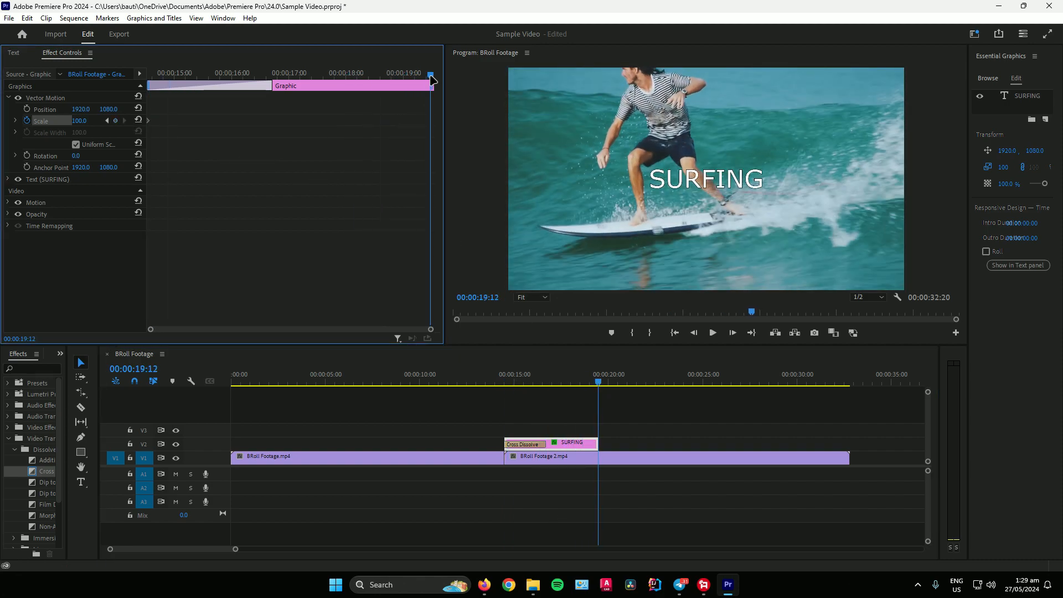
left_click(115, 121)
- Set the Scale keyframe at the start of the SURFING graphic to 55 and play back the growing title
left_click(598, 386)
left_click_drag(598, 385, 505, 388)
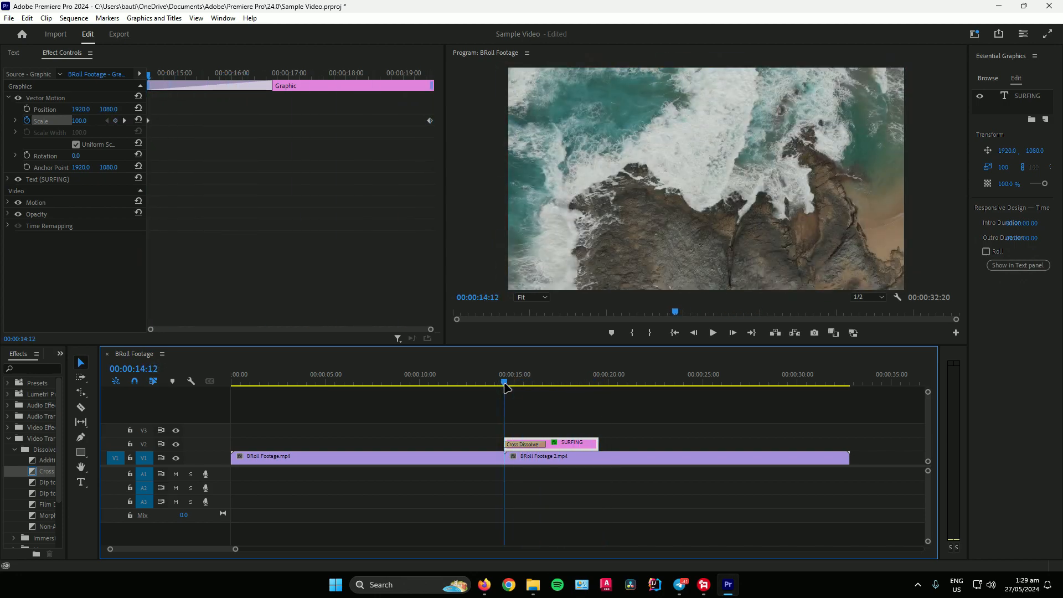
left_click(148, 120)
left_click(125, 121)
left_click(86, 119)
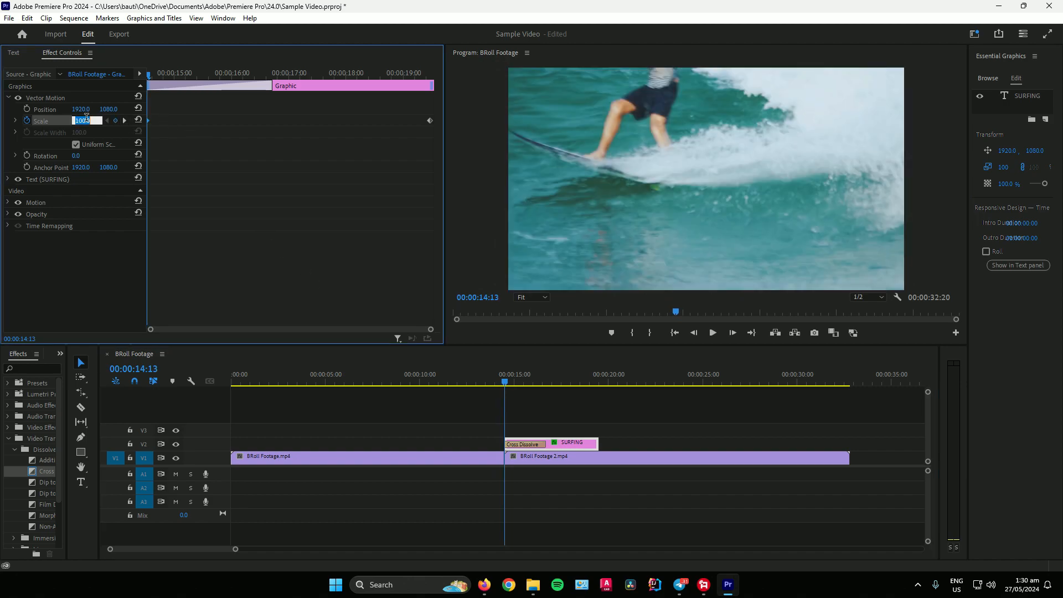
type("55")
key("Return")
mouse_move(505, 383)
left_mouse_down()
mouse_move(602, 391)
mouse_move(496, 383)
left_mouse_up()
left_click(712, 332)
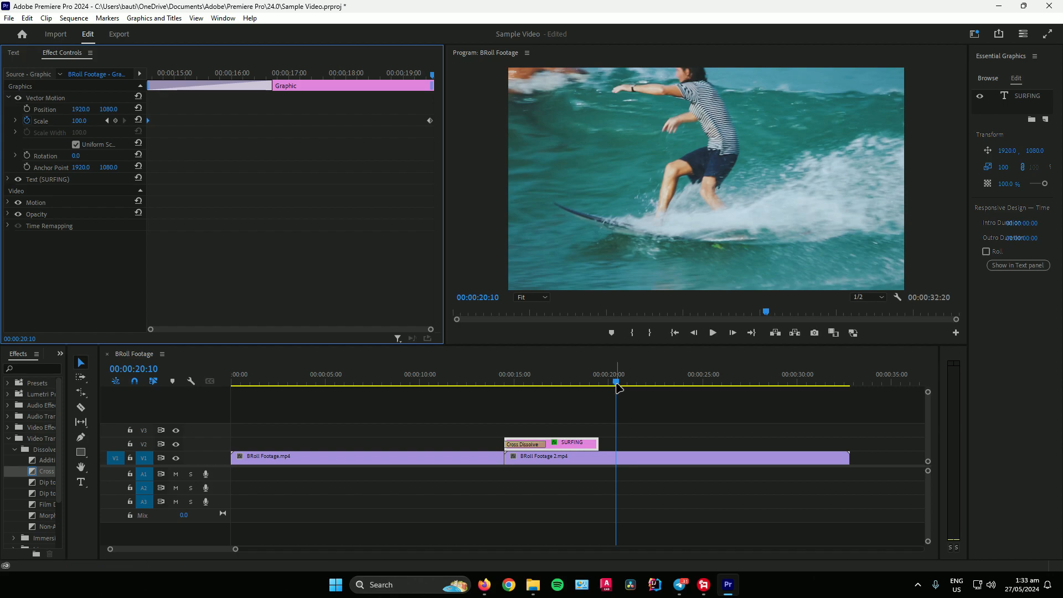
- Apply Ease In to both Scale keyframes of the SURFING graphic
mouse_move(617, 386)
left_mouse_down()
mouse_move(552, 386)
mouse_move(610, 394)
left_mouse_up()
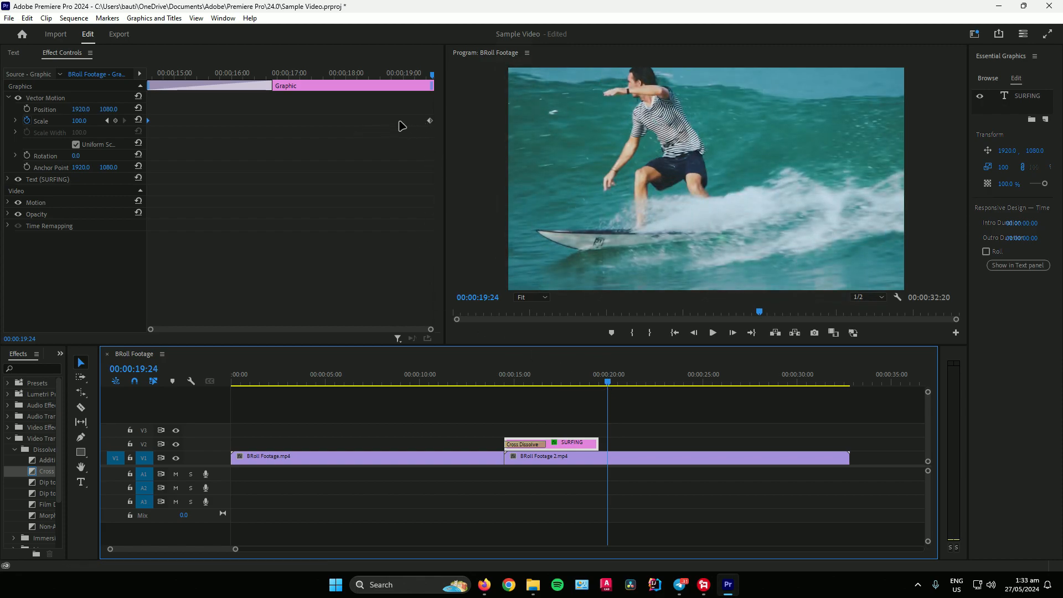
left_click(429, 124)
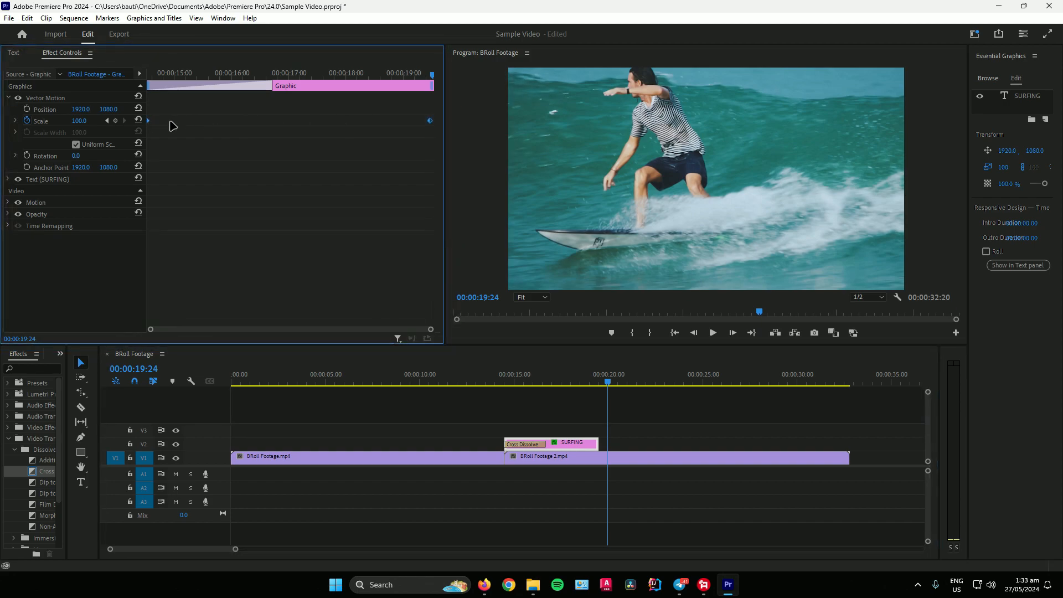
right_click(148, 121)
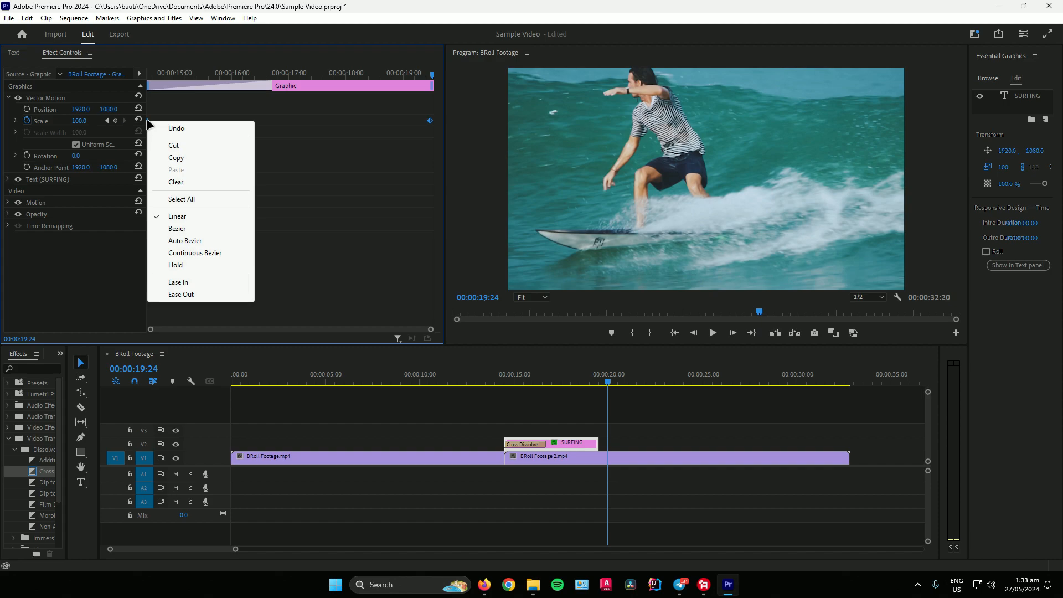
left_click(188, 283)
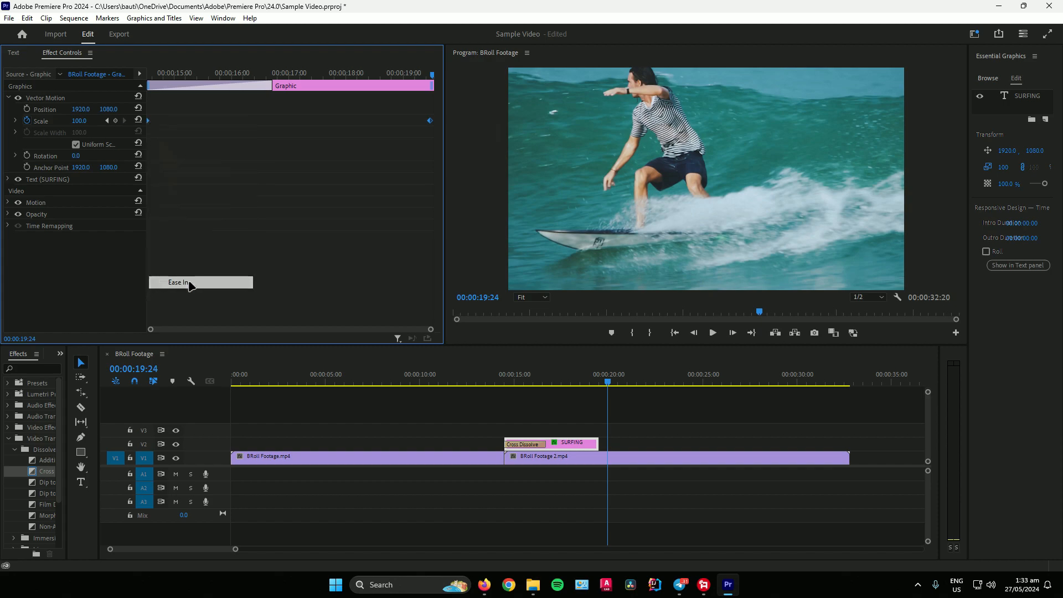
- Expand the Scale graph and compare the curves by undoing and redoing the Ease In
left_click(15, 121)
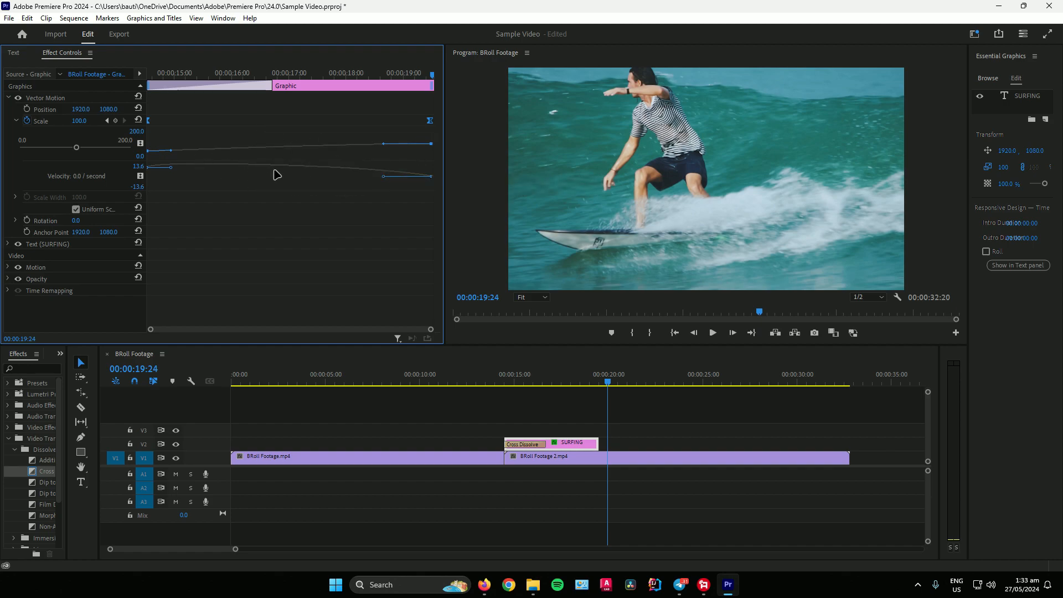
key("ctrl+z")
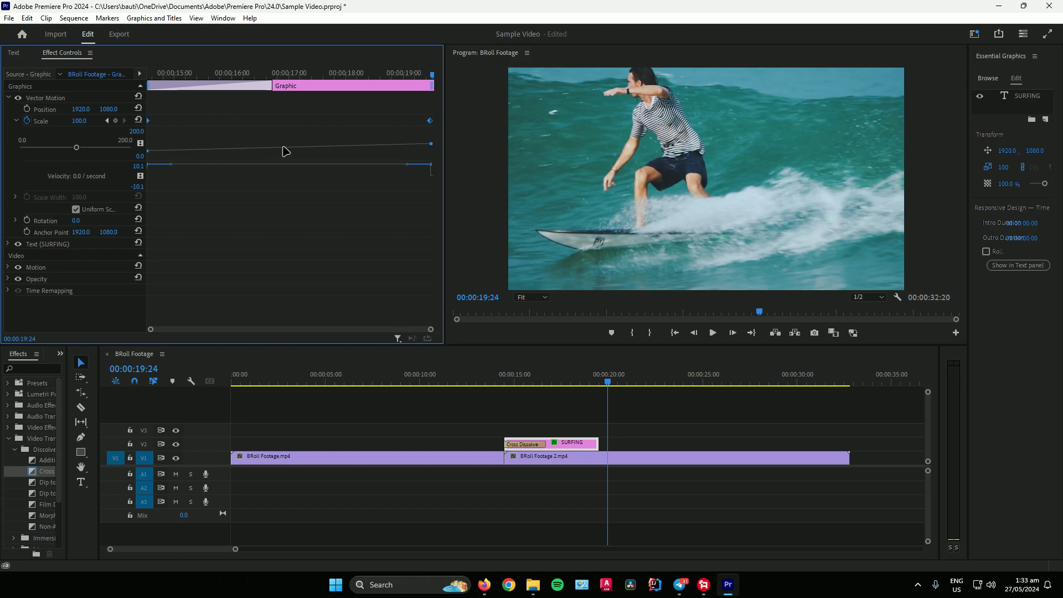
key("ctrl+shift+z")
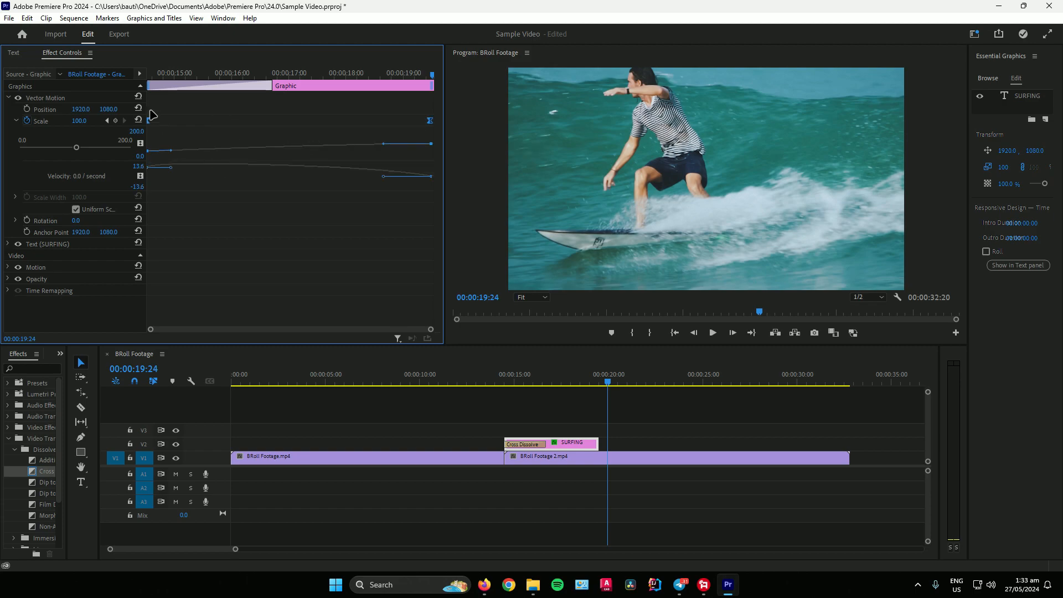
- Apply Ease Out to the selected Scale keyframes and play back the title animation from its start
right_click(148, 121)
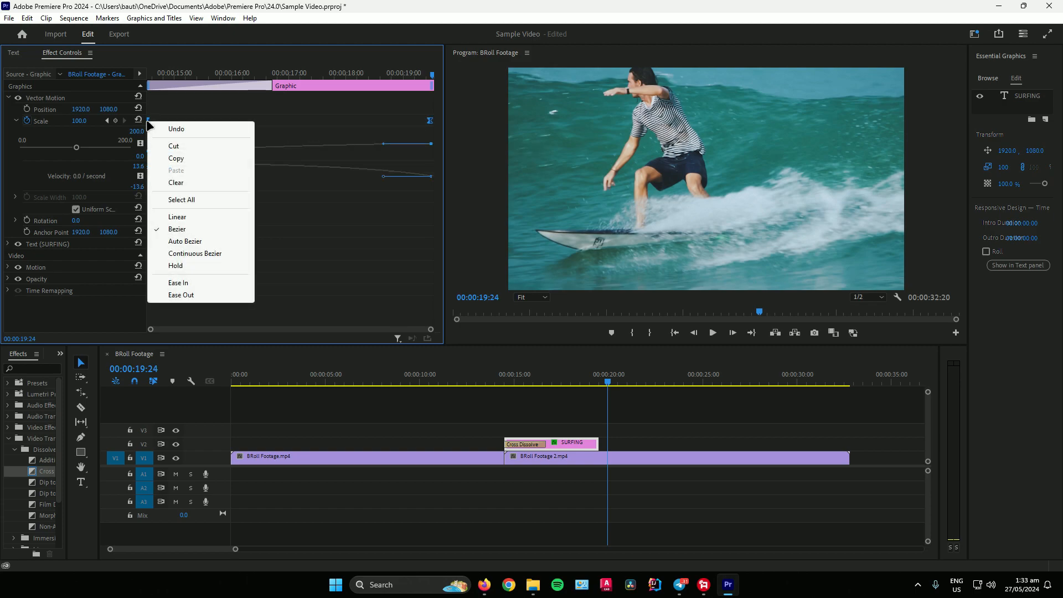
left_click(216, 294)
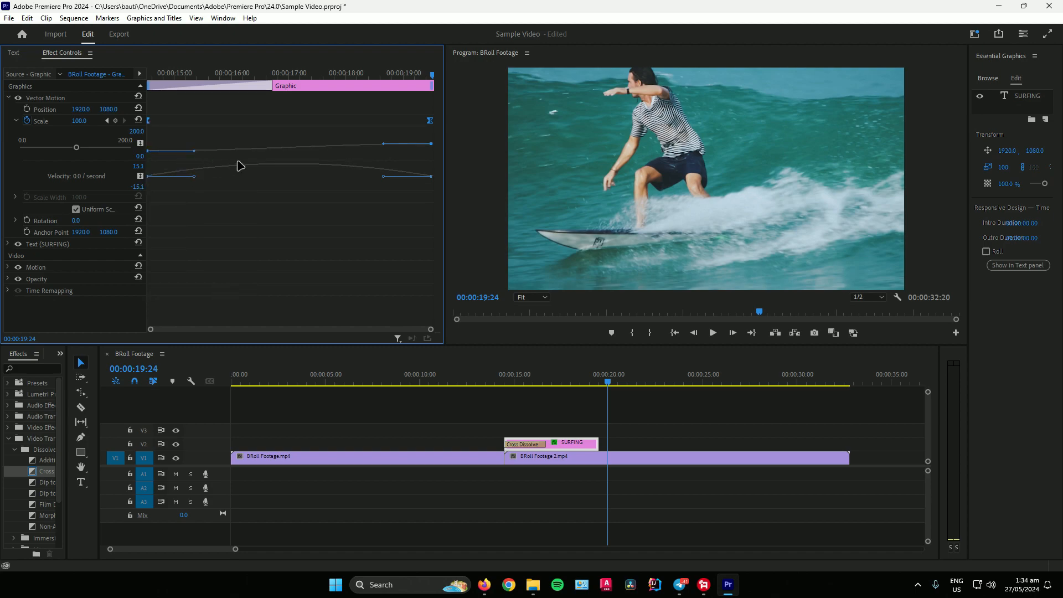
left_click_drag(611, 385, 501, 384)
left_click(712, 332)
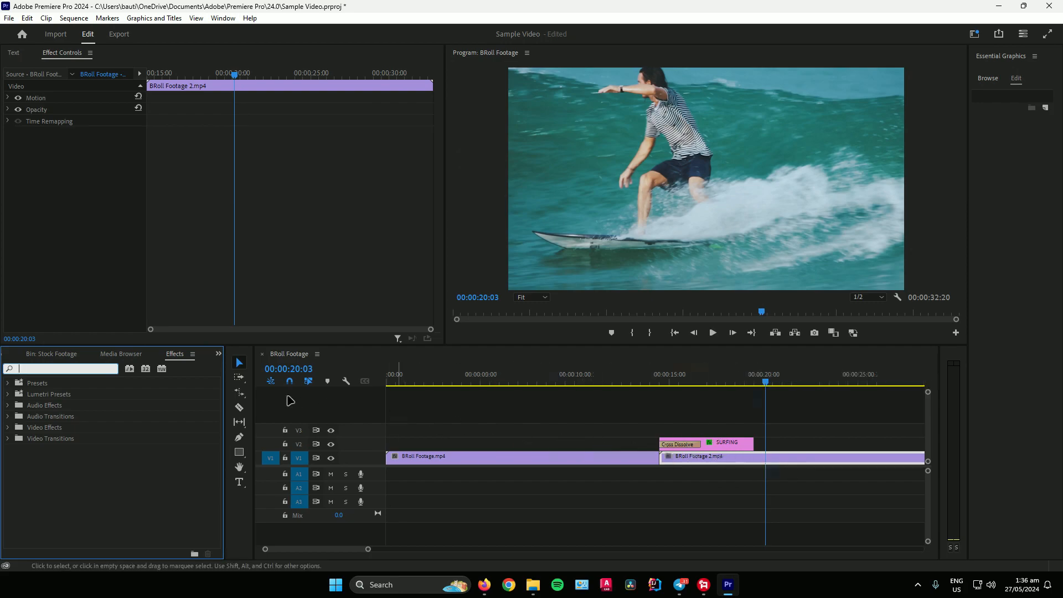
- Find the Lumetri Color effect and apply it to the BRoll Footage 2.mp4 clip on V1
type("l")
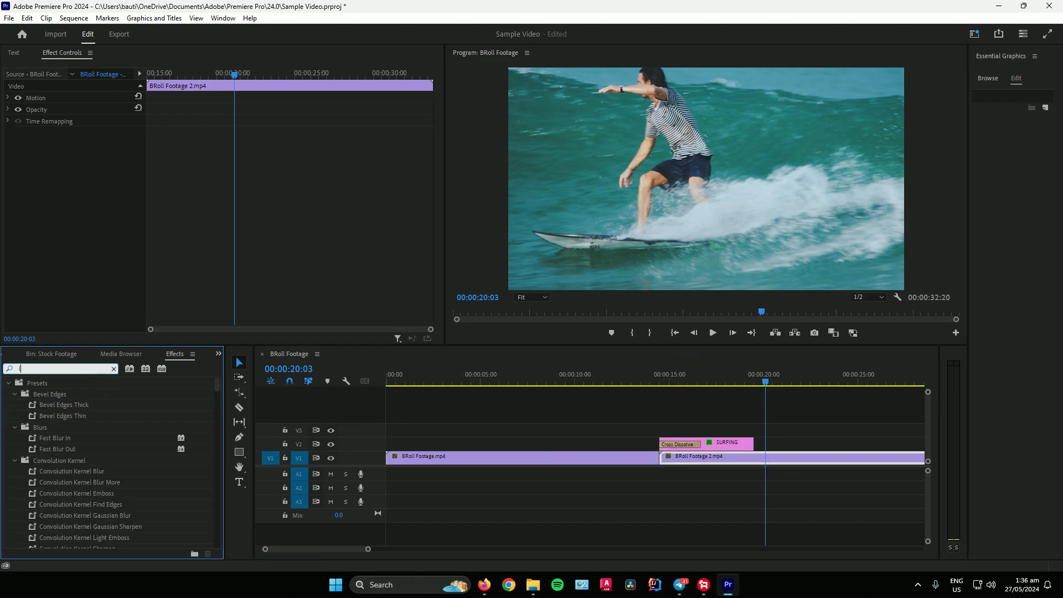
type("umetri")
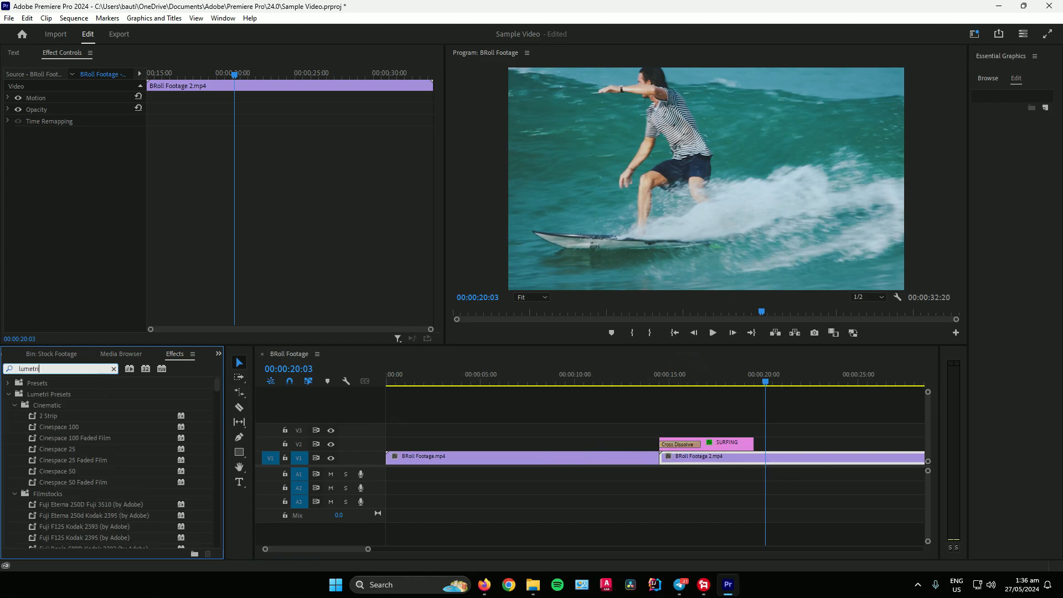
type(" color")
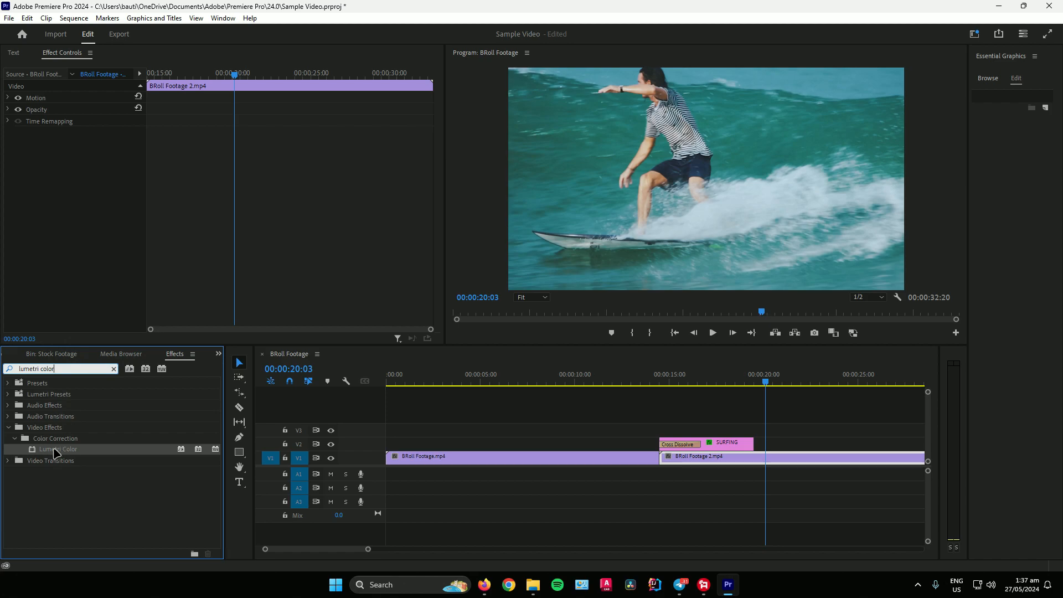
left_click_drag(46, 453, 691, 462)
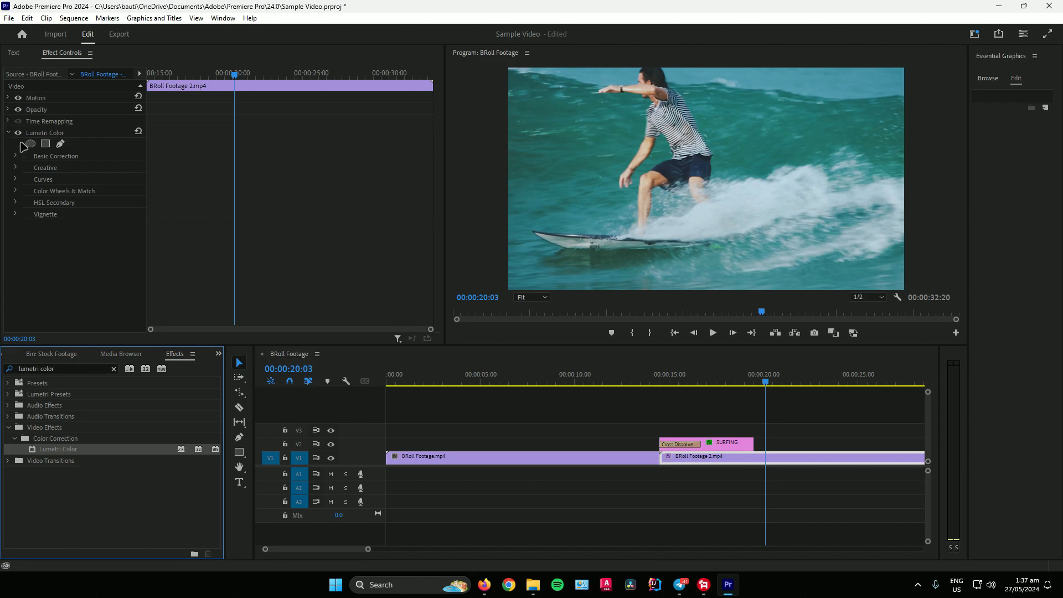
- Set the Contrast in Lumetri Color's Basic Correction to 100 for BRoll Footage 2.mp4
left_click(15, 156)
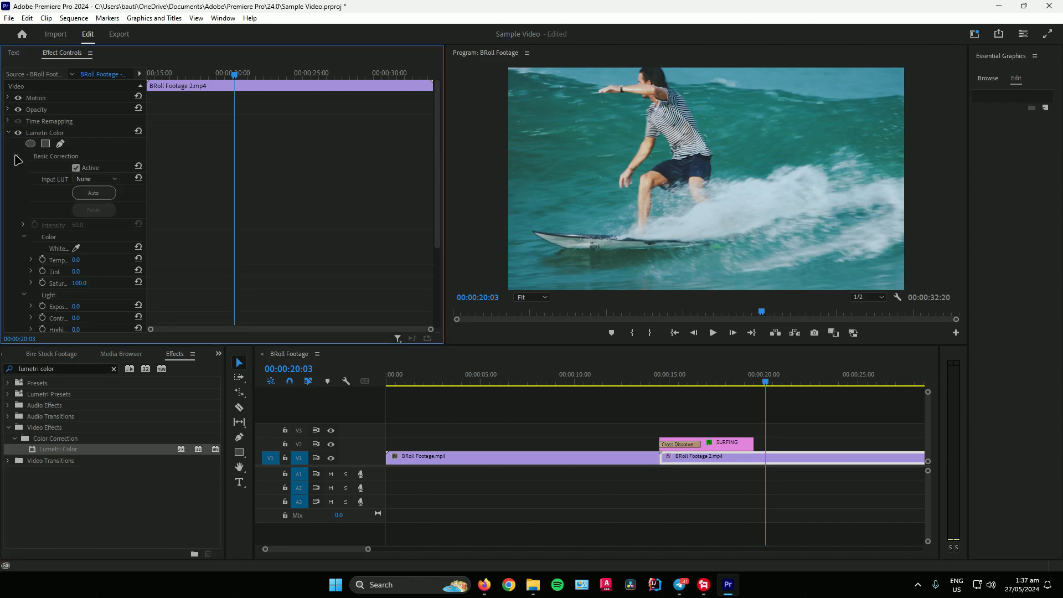
scroll(86, 210, "down", 2)
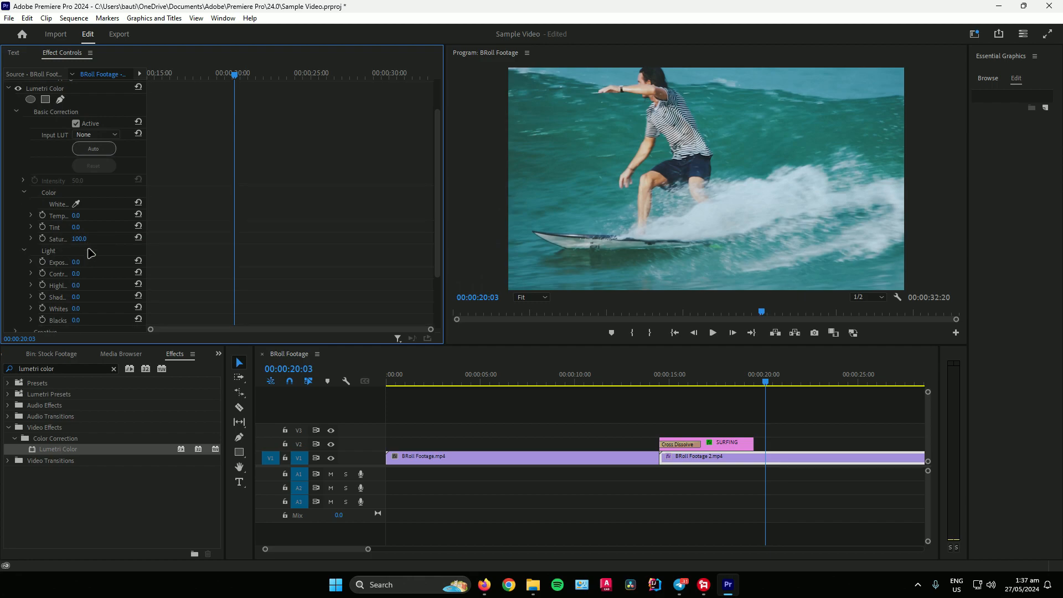
scroll(97, 249, "down", 1)
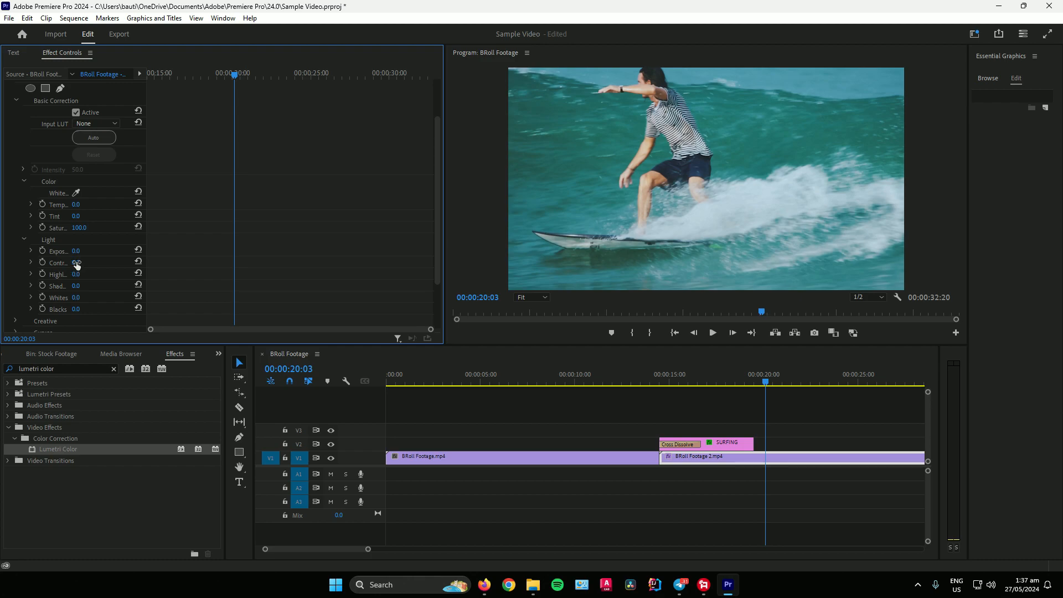
left_click(88, 262)
type("0100")
key("Return")
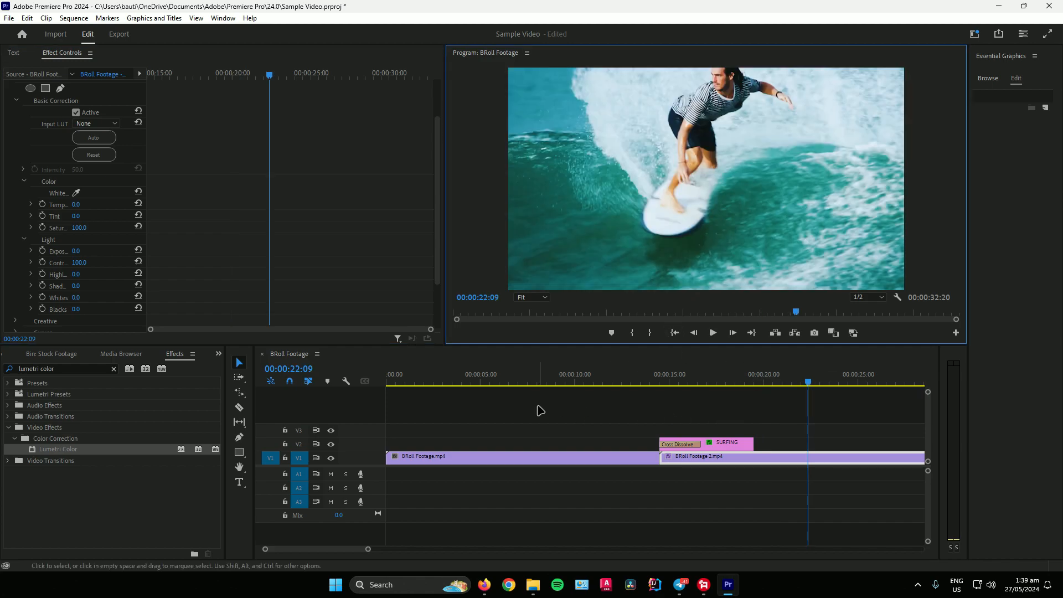
- Create a new bin named Music at the top level of the Sample Video project
left_click(71, 354)
left_click(12, 370)
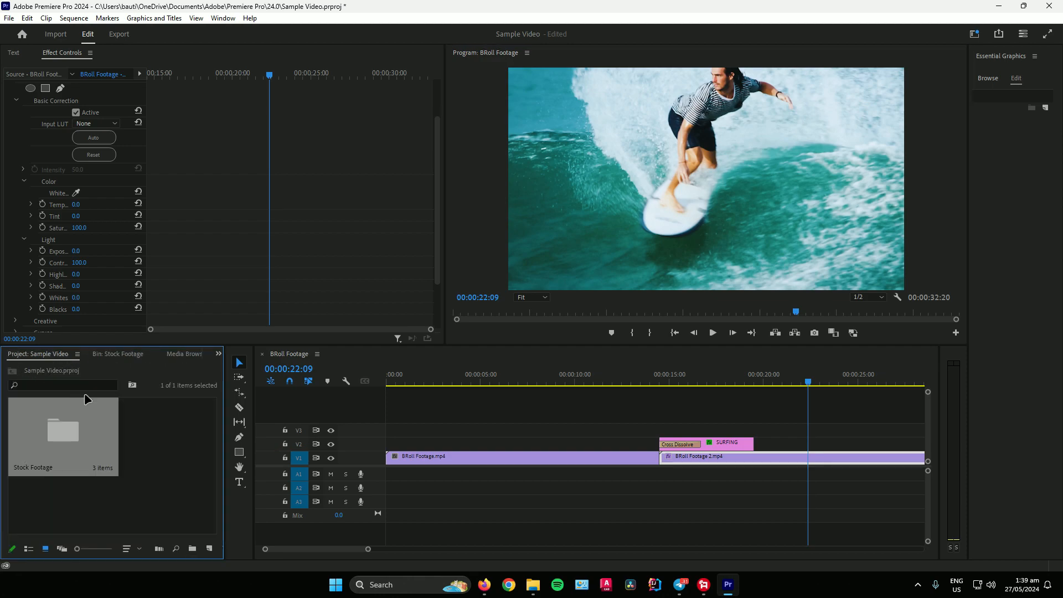
right_click(156, 432)
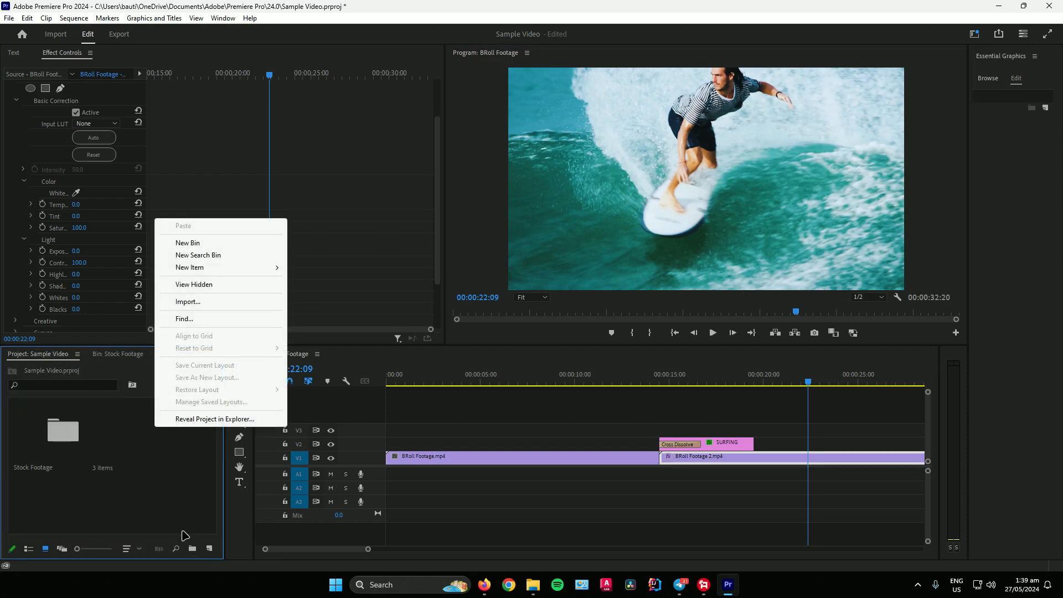
left_click(192, 548)
type("Music")
key("Return")
- Import DeeperMeaning.mp3 into the Music bin and place it on audio track A1 at the sequence start
double_click(165, 428)
right_click(47, 426)
left_click(77, 293)
double_click(250, 127)
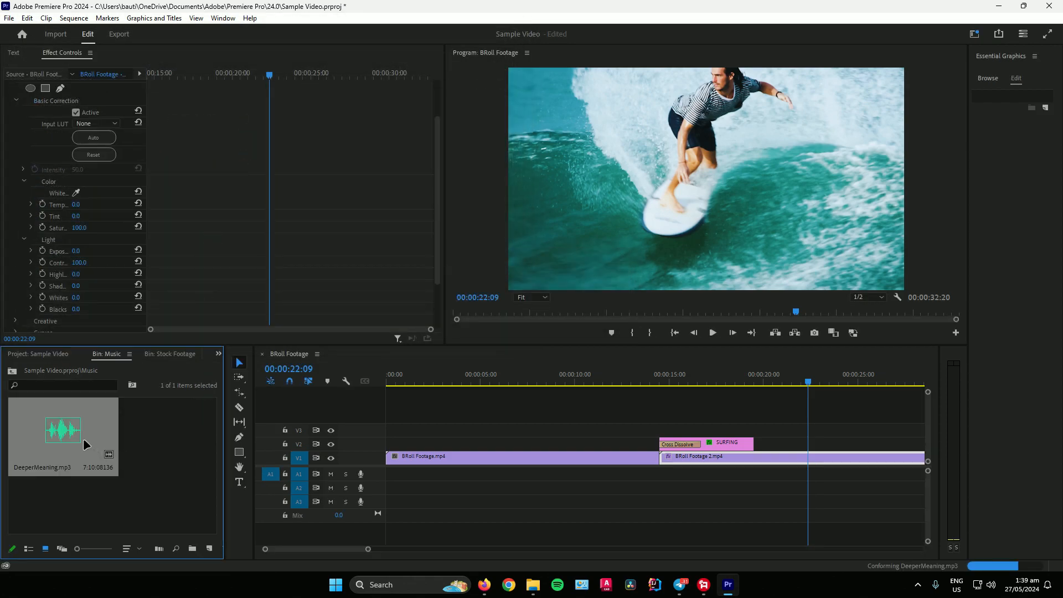
left_click_drag(333, 483, 428, 484)
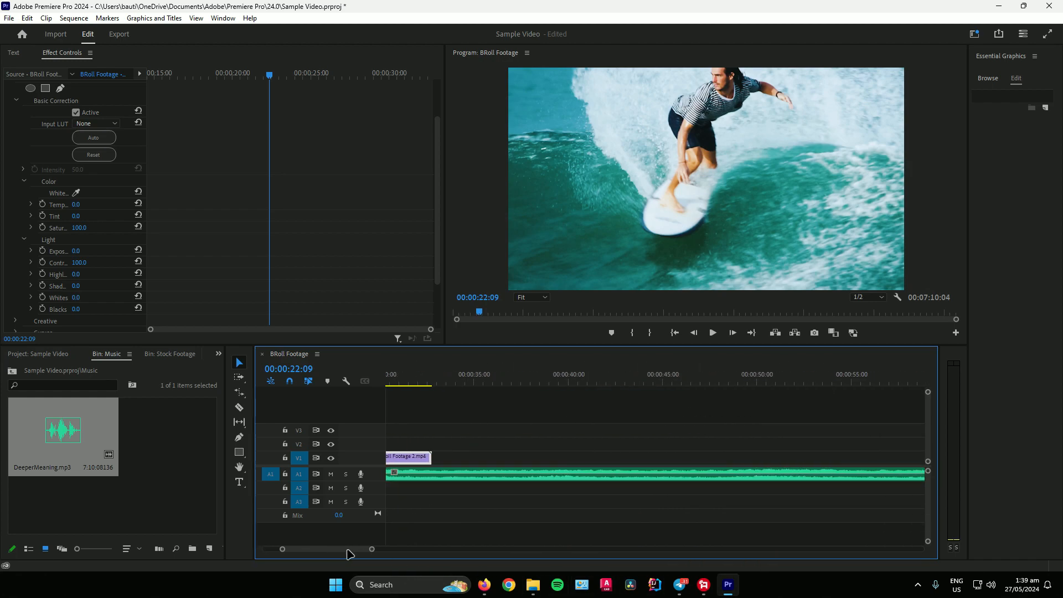
- Remix DeeperMeaning.mp3 on A1 to a target duration of 00:00:32:20 with the Remix Tool and compare its end with the footage's end
scroll(326, 549, "down", 5)
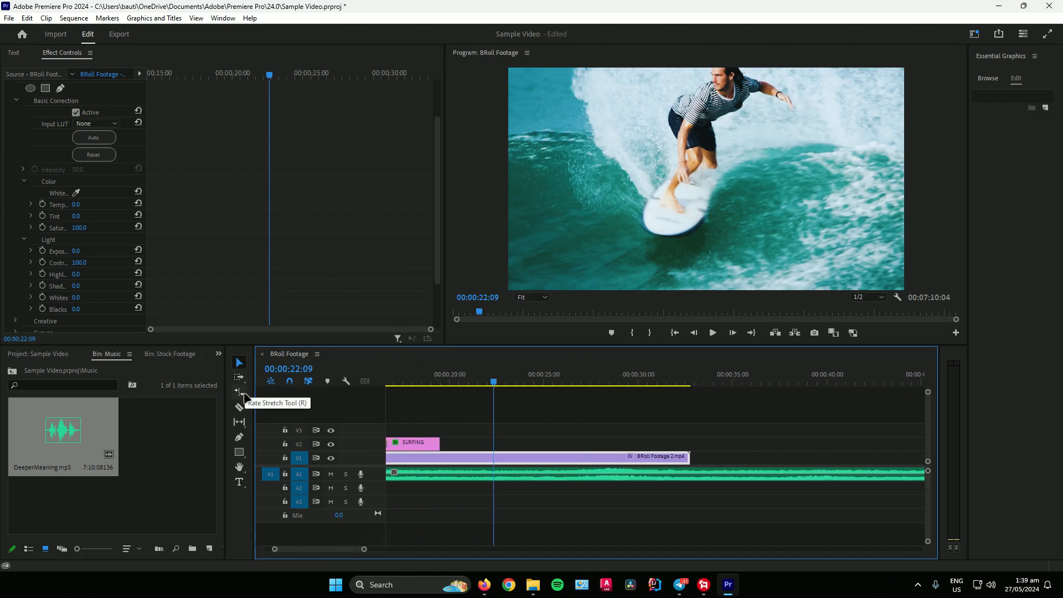
left_click(243, 395)
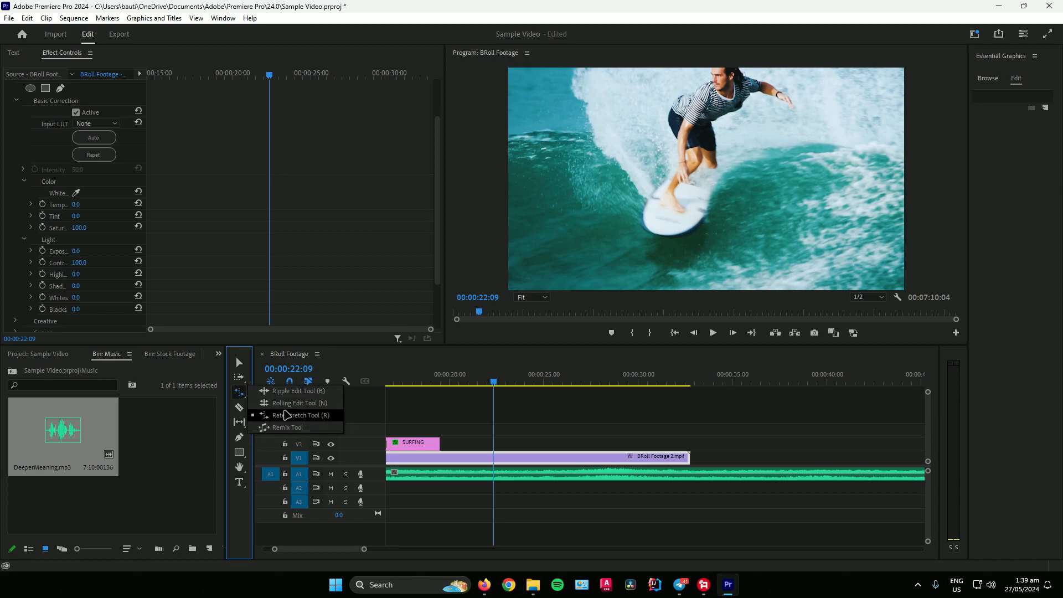
left_click(296, 427)
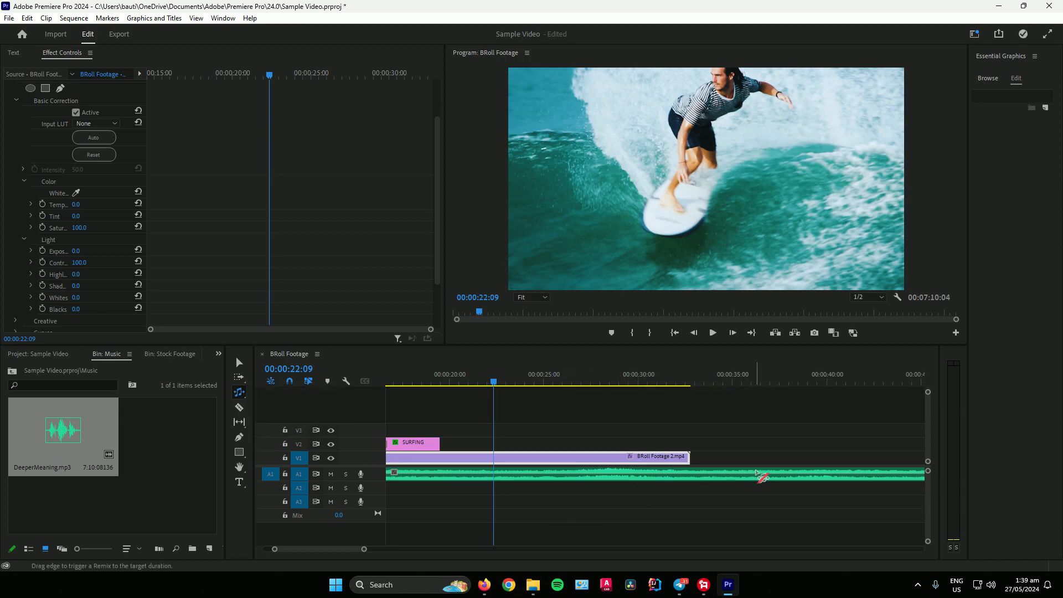
left_click(768, 479)
left_click_drag(342, 552, 558, 552)
left_click_drag(724, 475, 668, 476)
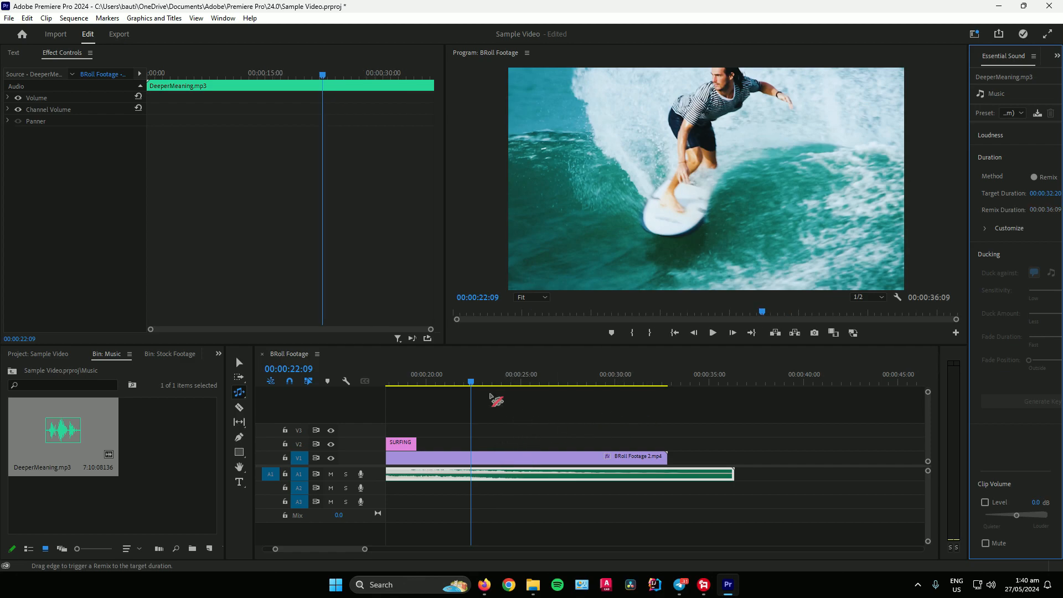
left_click_drag(472, 383, 703, 414)
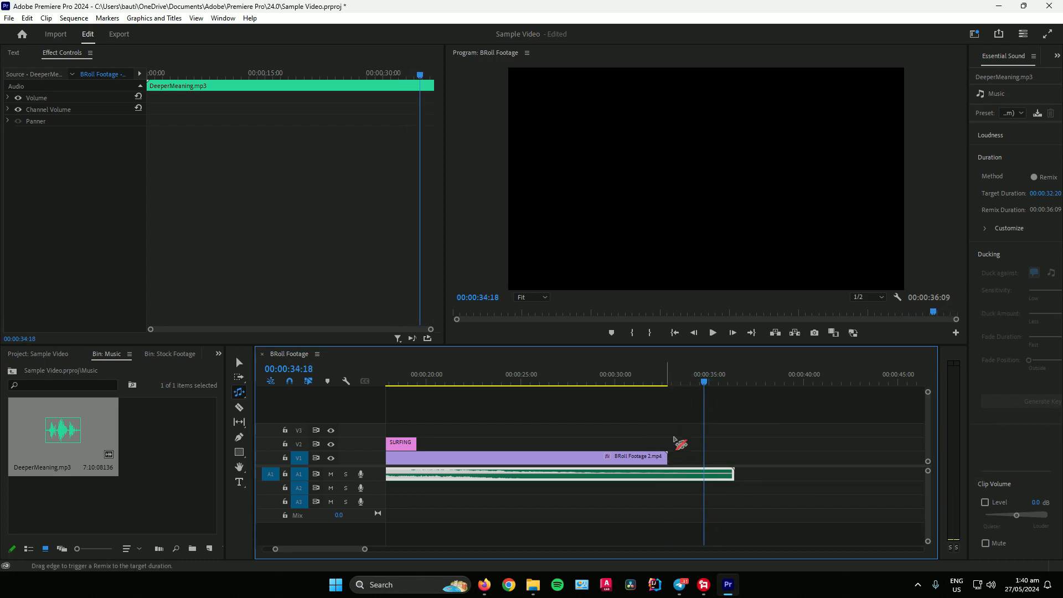
left_click_drag(707, 382, 671, 401)
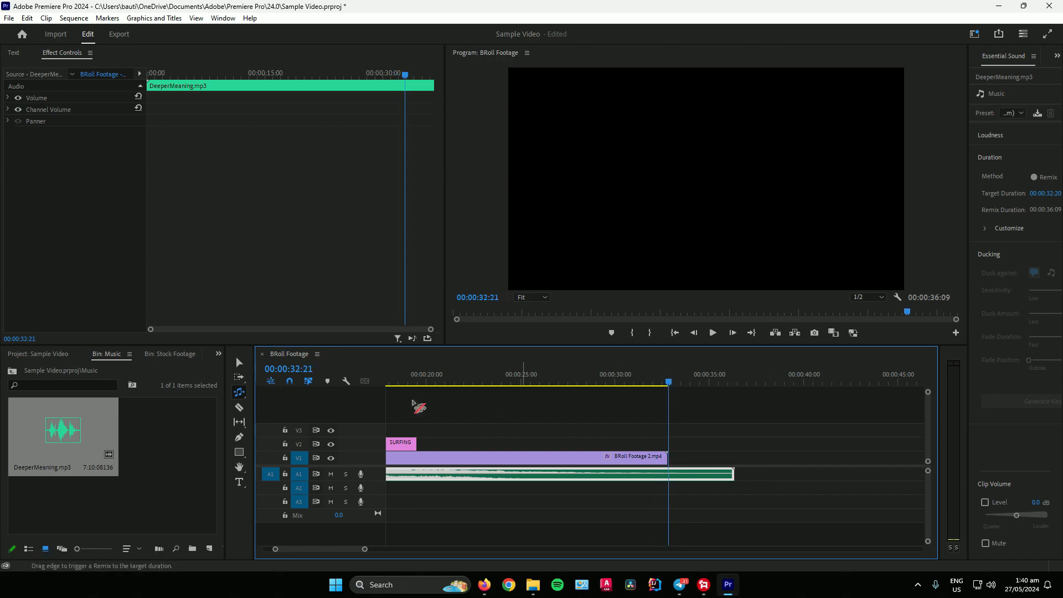
- Switch back to the Selection Tool and open the export settings for the BRoll Footage sequence
left_click(241, 366)
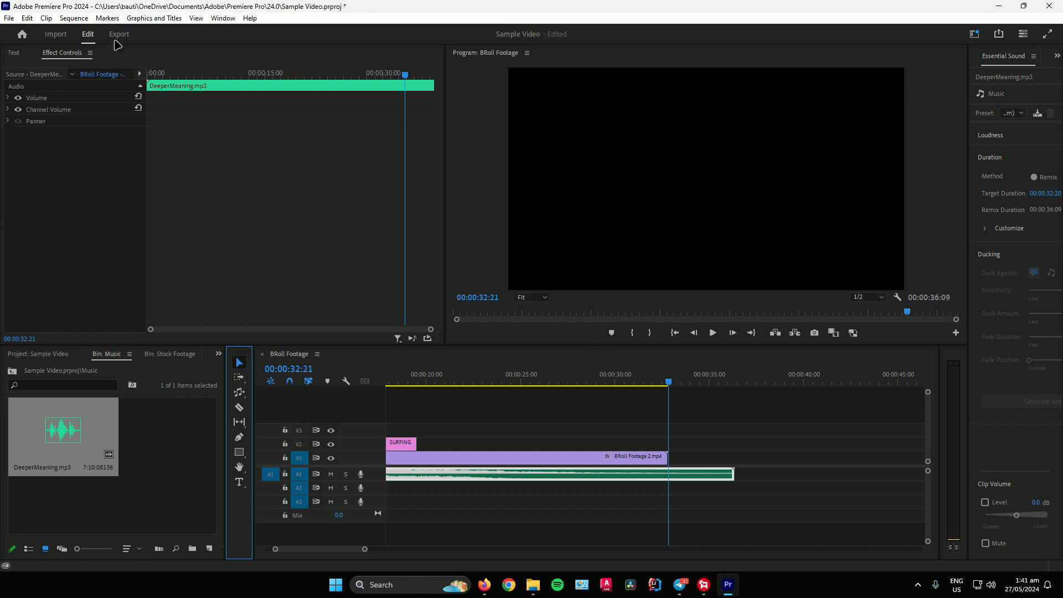
left_click(118, 35)
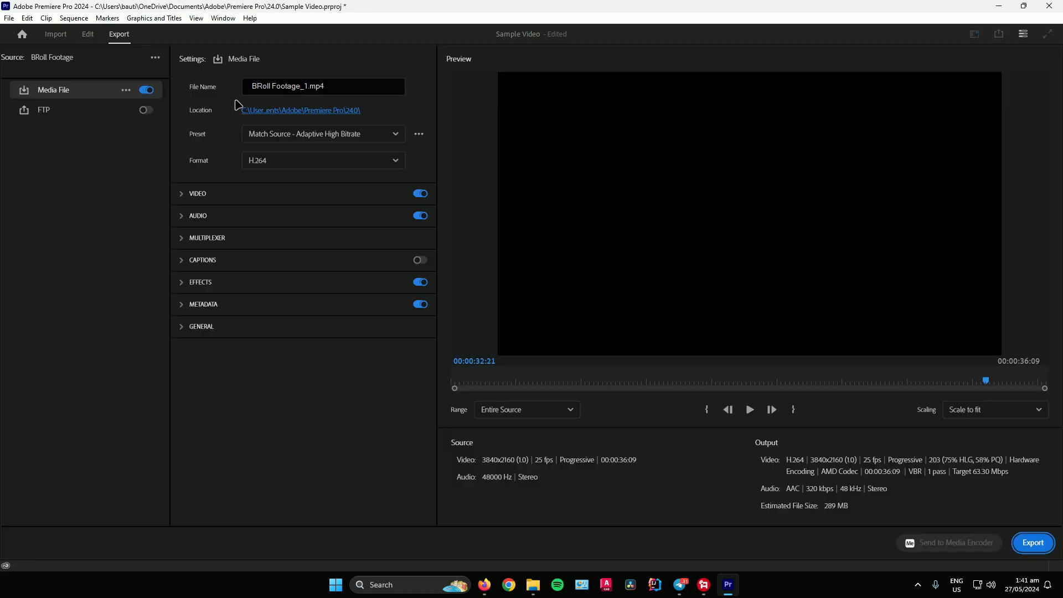